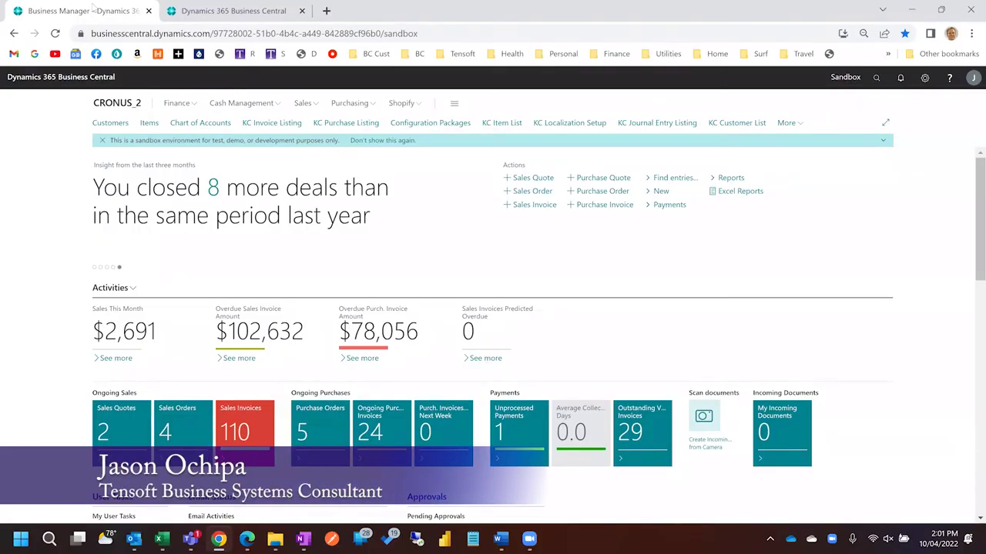
# - Search for "companie" and open the Companies list
pyautogui.click(876, 77)
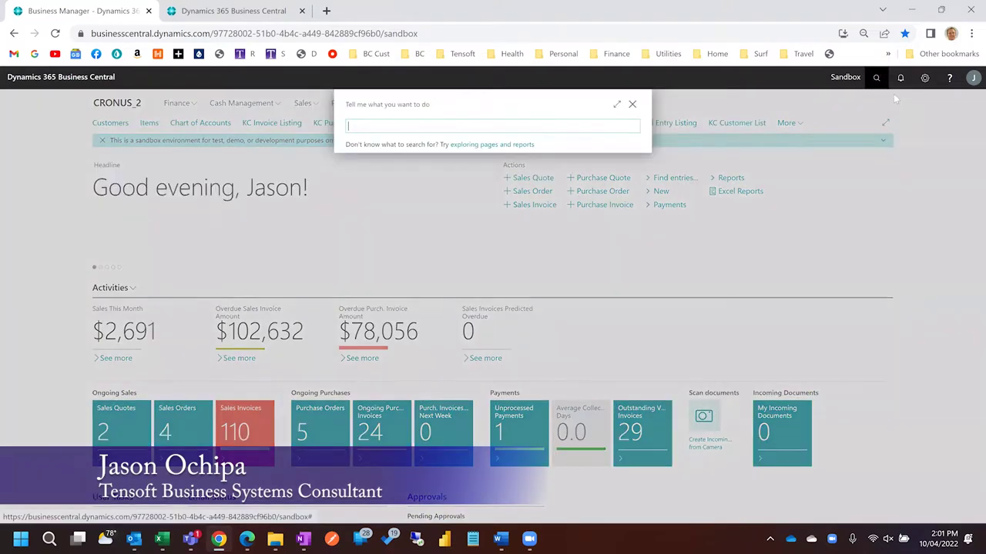
pyautogui.write('co')
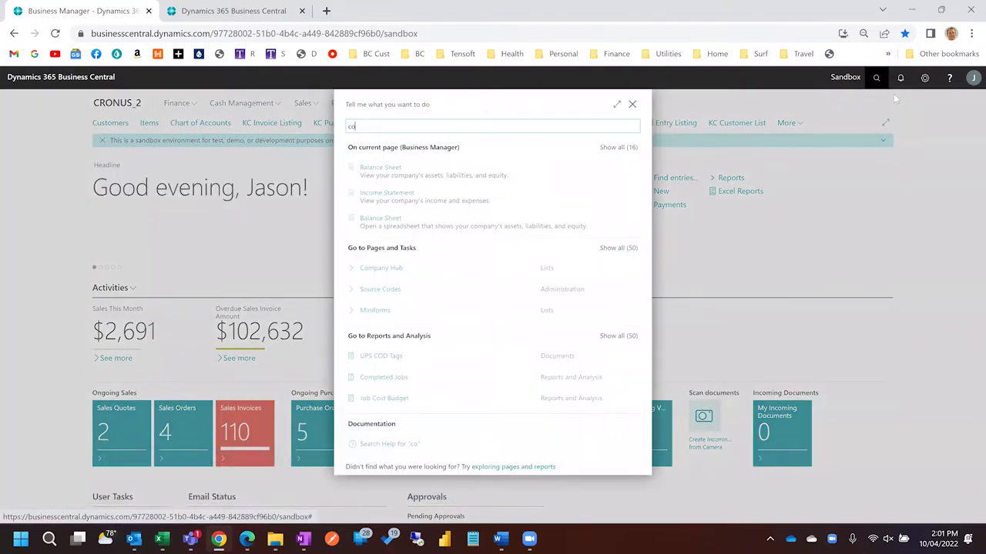
pyautogui.write('mpan')
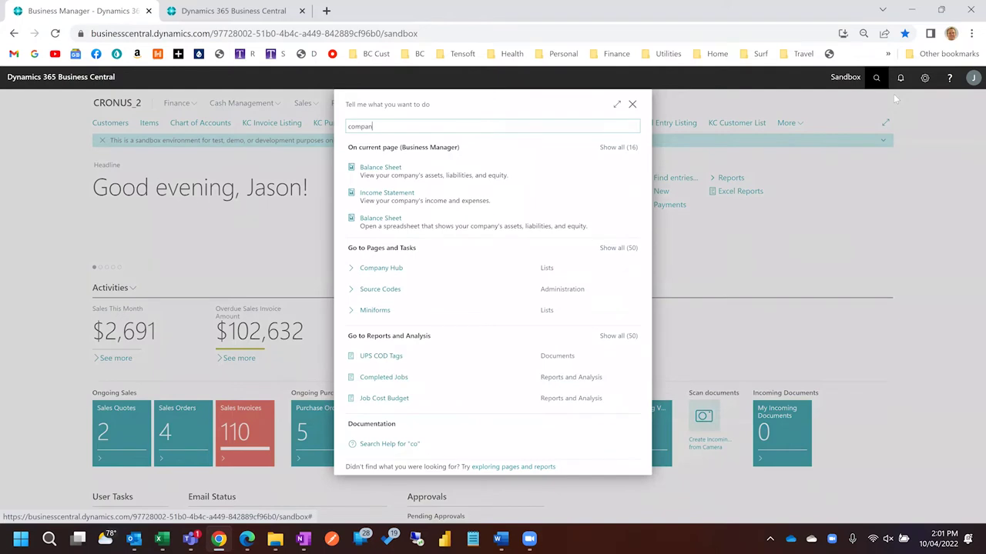
pyautogui.write('ie')
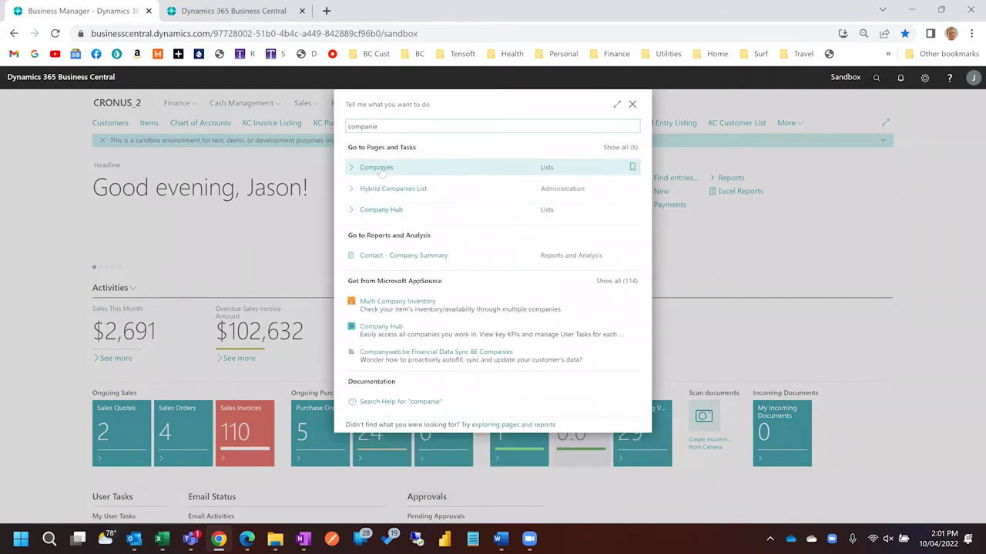
pyautogui.click(379, 168)
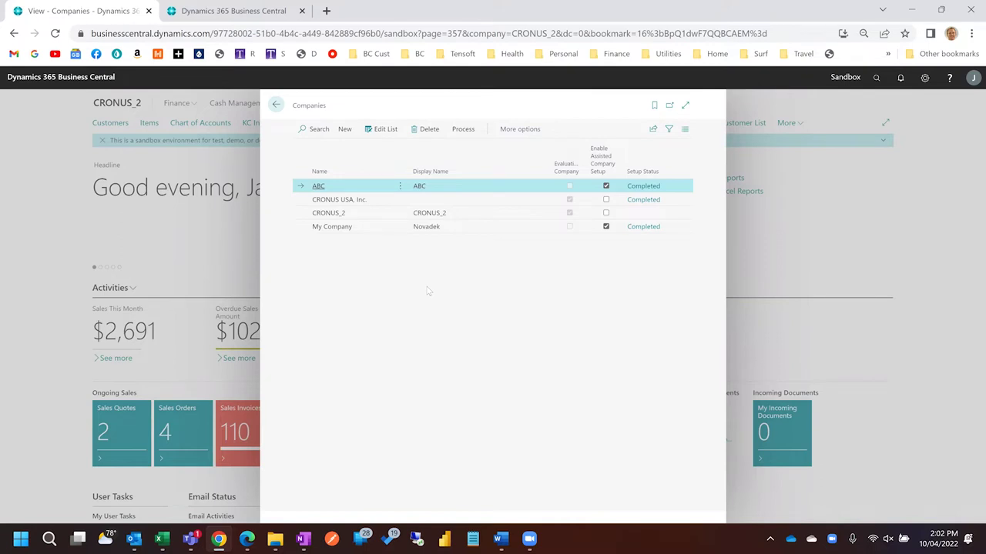
# - Start the assisted setup for a new company and review the available data and setup options
pyautogui.click(345, 128)
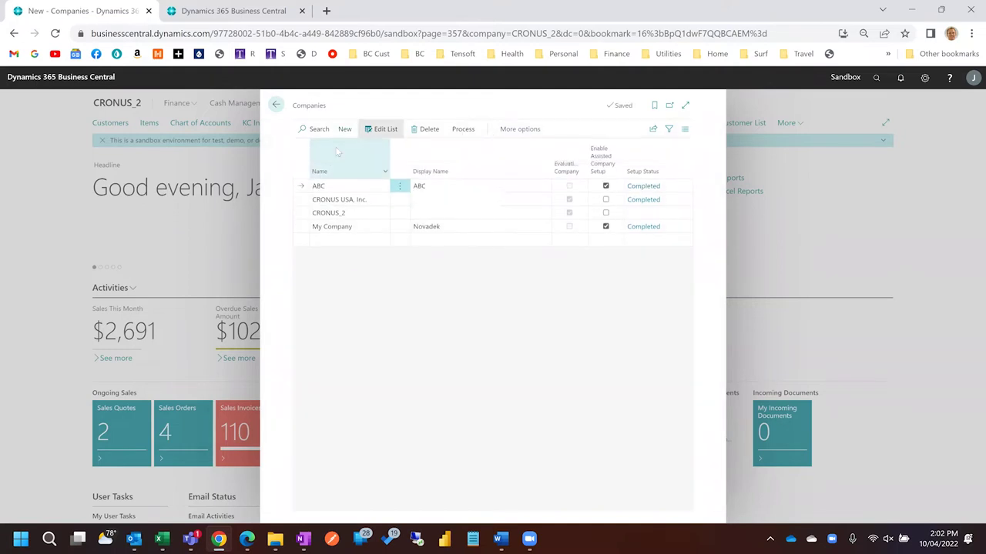
pyautogui.click(555, 417)
pyautogui.click(465, 313)
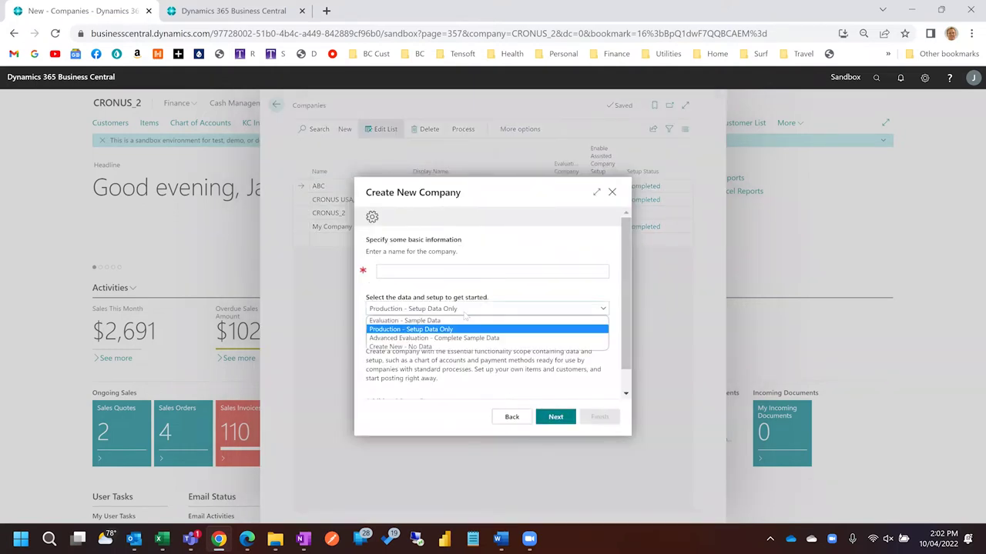
pyautogui.press('Down')
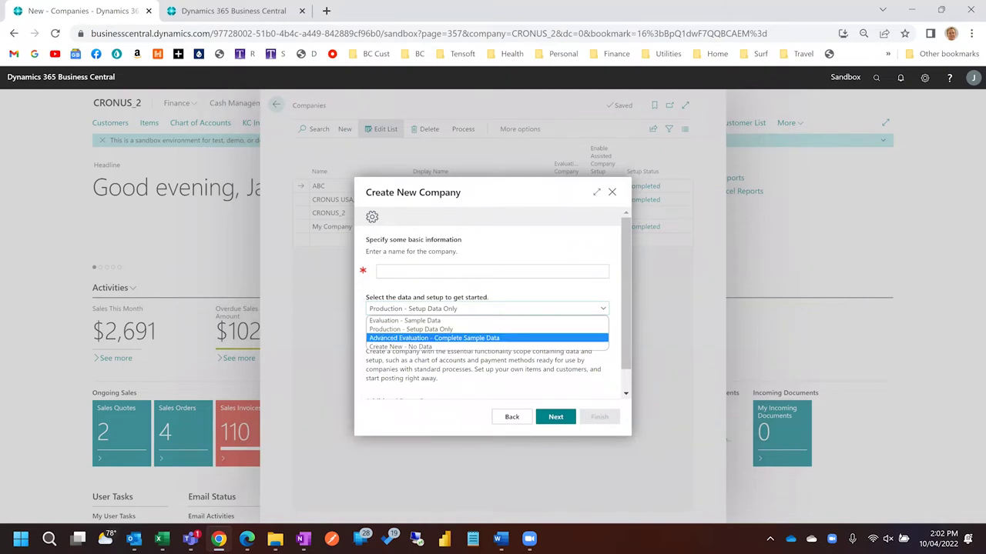
pyautogui.press('Up')
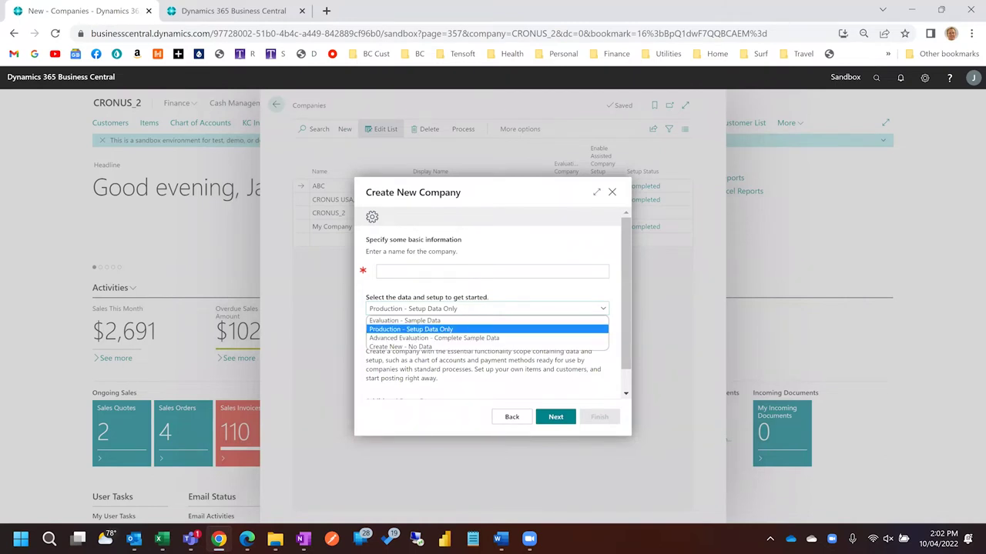
pyautogui.press('Up')
pyautogui.press('Down')
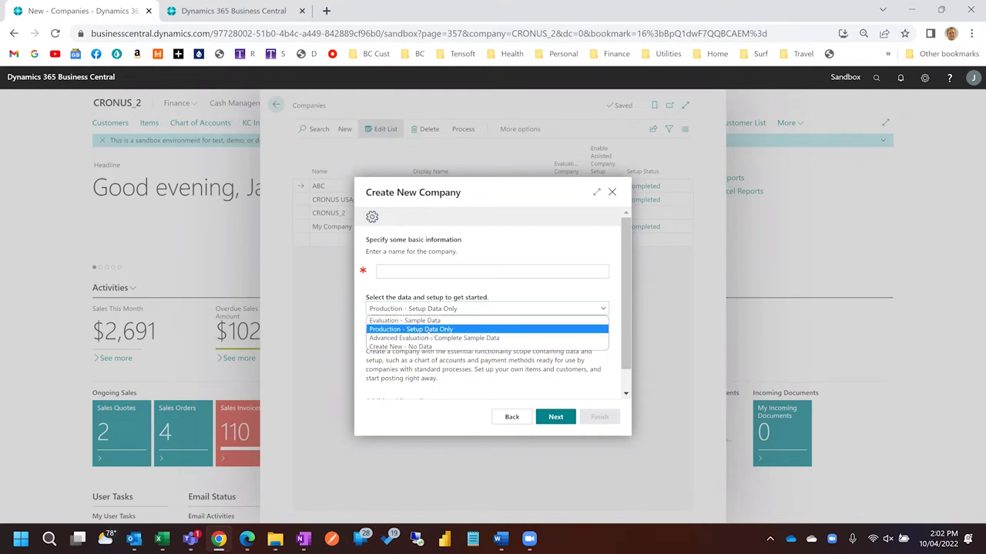
# - Exit the new company setup without creating a company and return to the home page
pyautogui.click(518, 419)
pyautogui.click(519, 420)
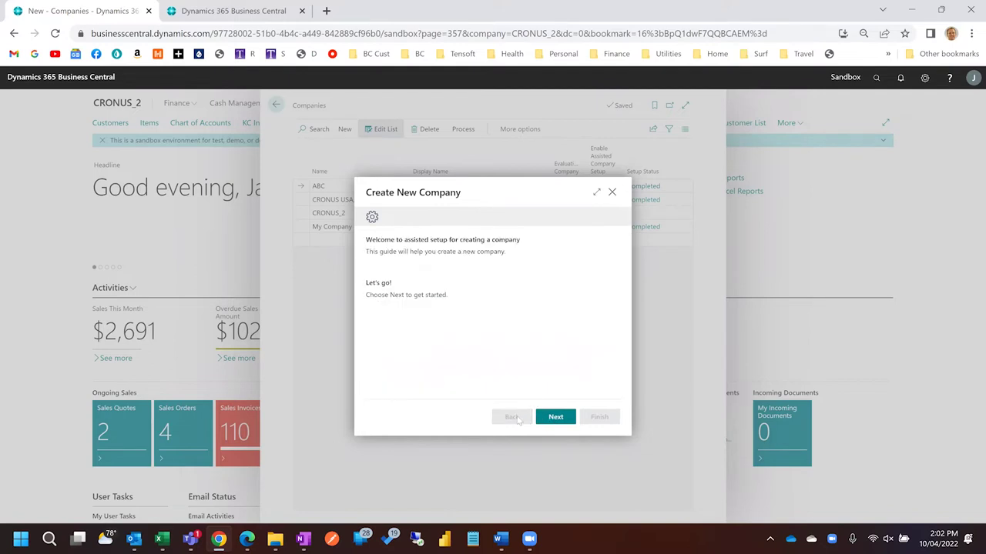
pyautogui.click(612, 192)
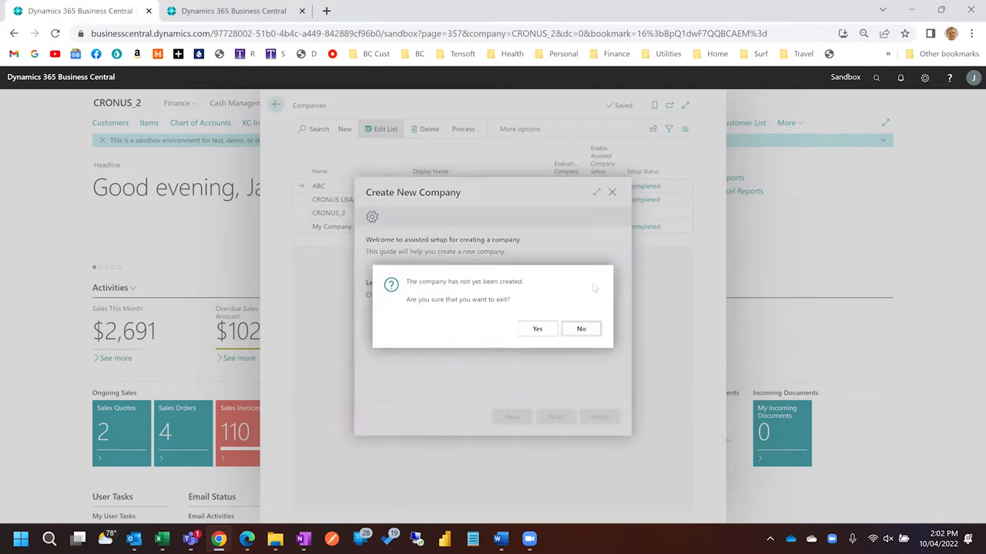
pyautogui.click(583, 330)
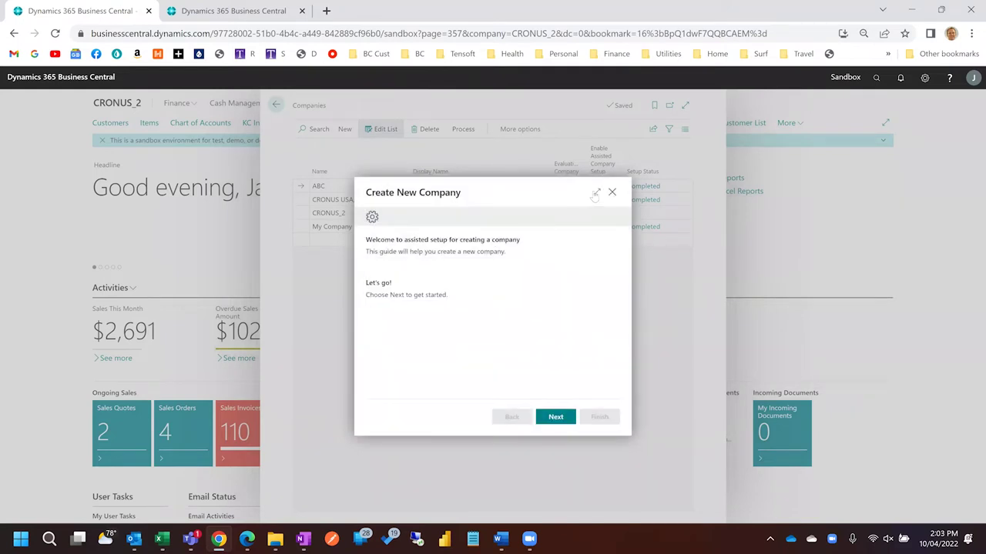
pyautogui.click(611, 192)
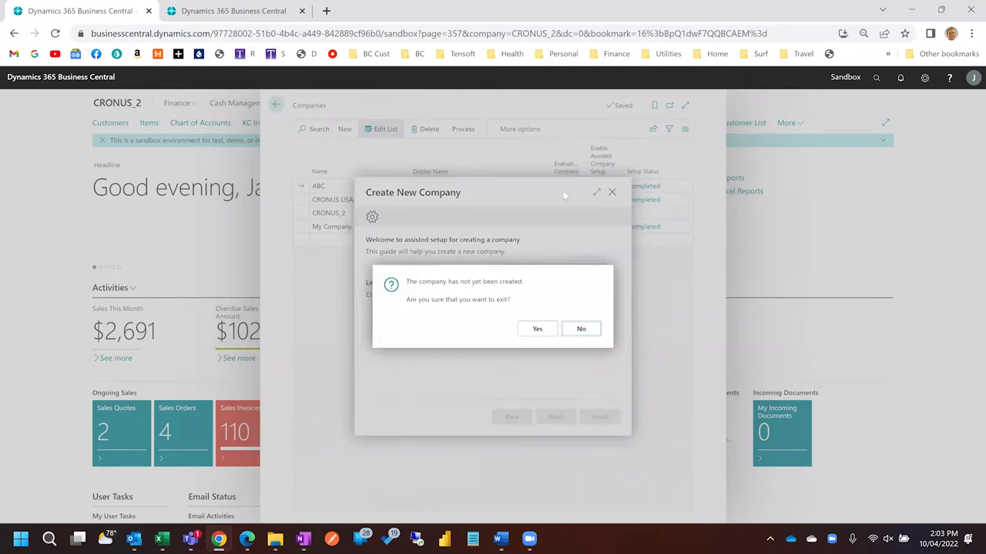
pyautogui.click(536, 329)
pyautogui.click(275, 105)
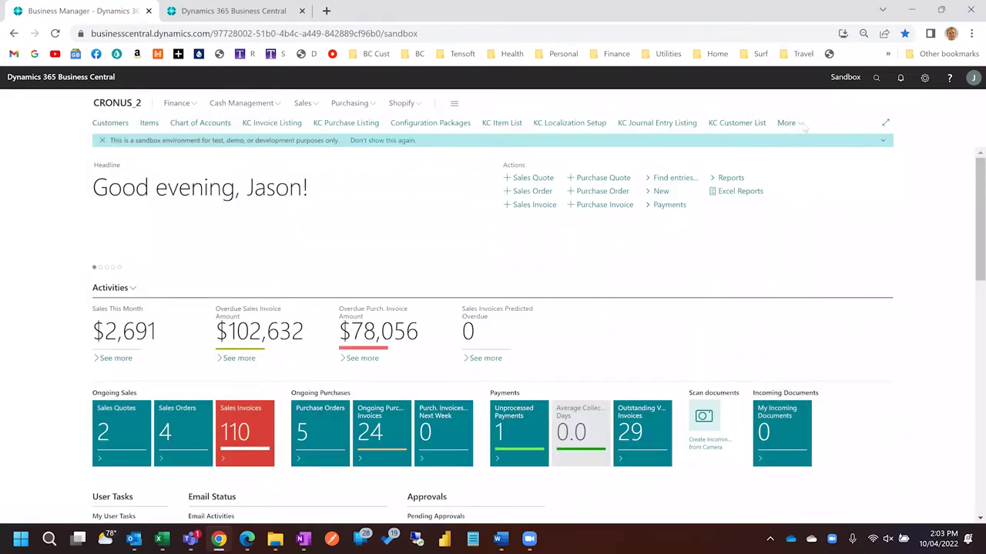
# - Open the NEW_COMPANY_TEMPLATE package from the configuration packages
pyautogui.click(799, 125)
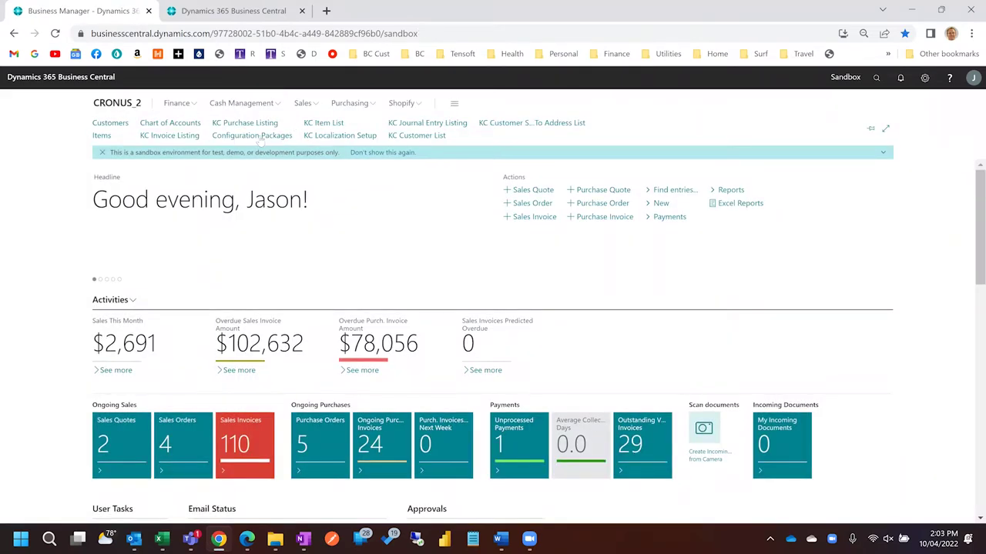
pyautogui.click(261, 139)
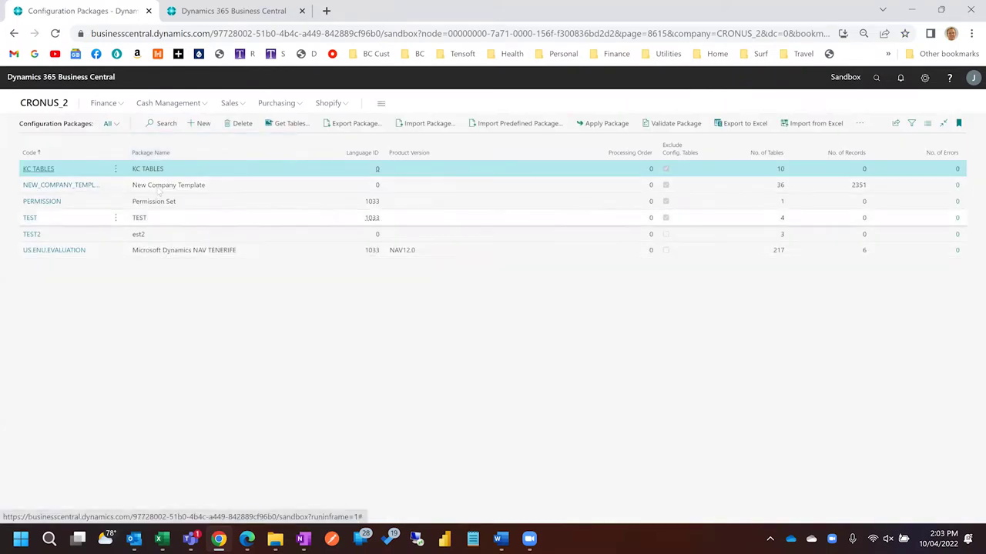
pyautogui.click(158, 189)
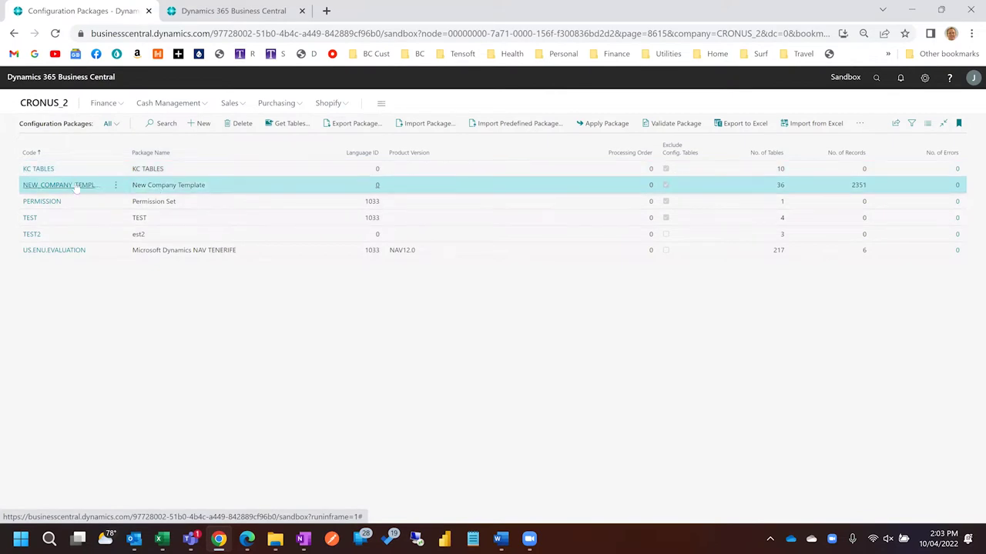
pyautogui.click(75, 186)
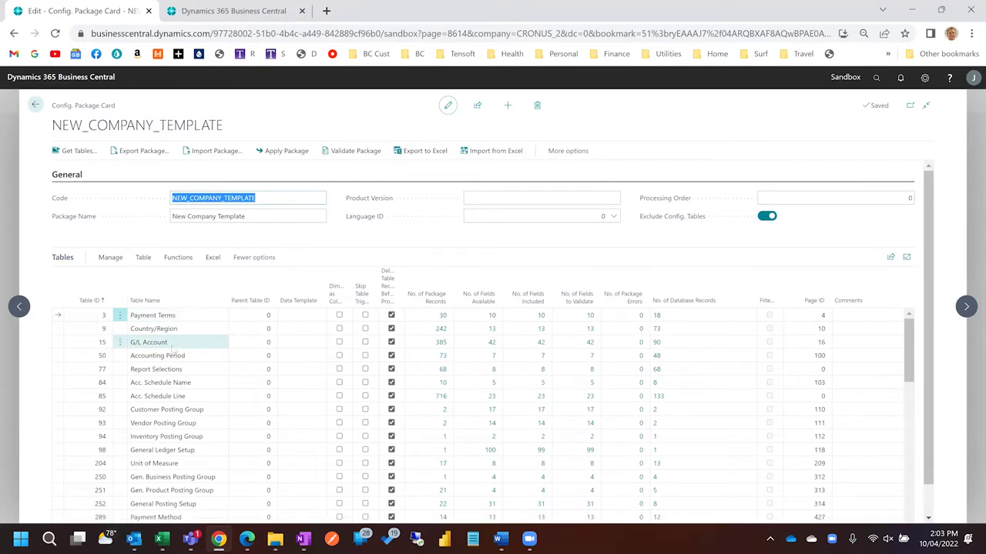
# - Examine which tables the new company template package contains, from G/L Account down to the fixed asset tables, and return to the package list
pyautogui.click(172, 346)
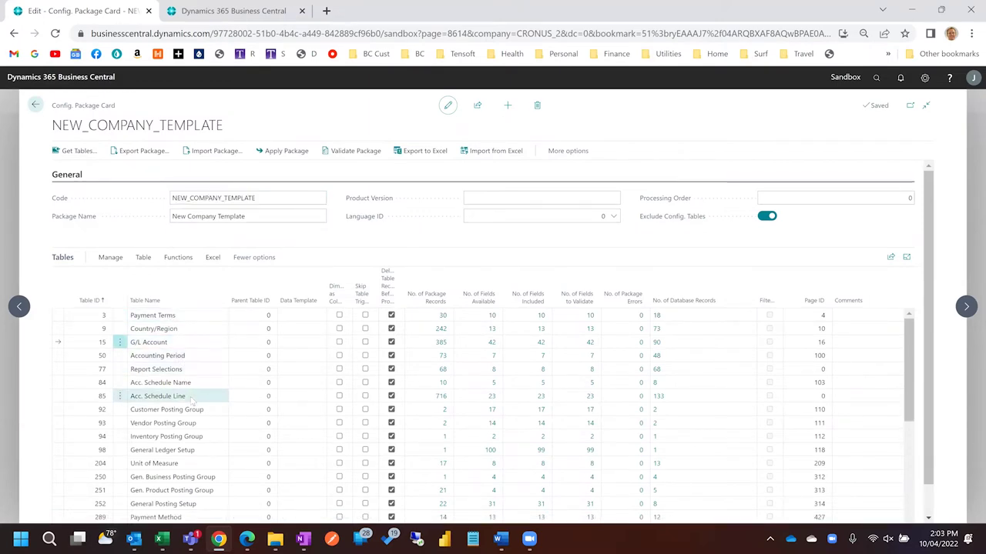
pyautogui.scroll(-3, 192, 401)
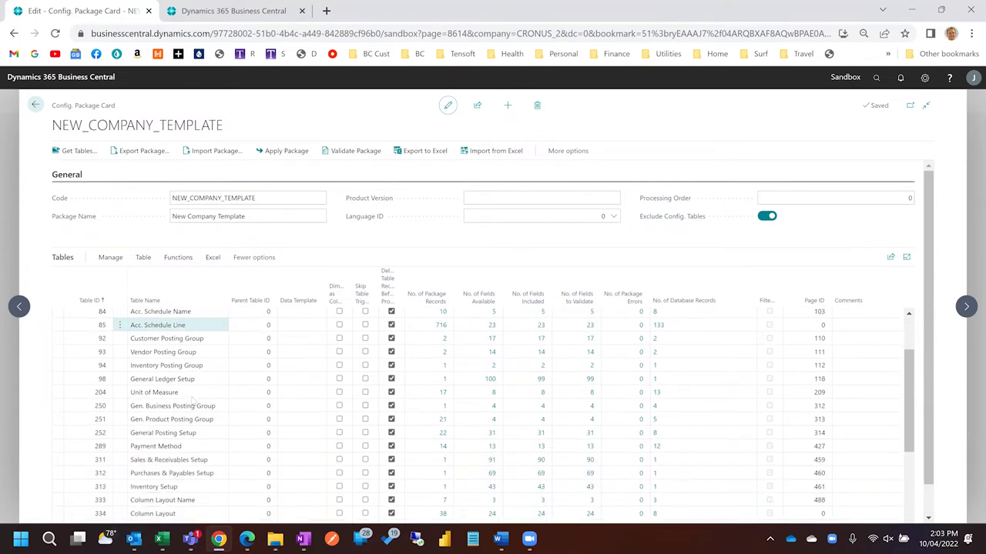
pyautogui.scroll(-2, 192, 396)
pyautogui.scroll(4, 195, 400)
pyautogui.scroll(-10, 194, 400)
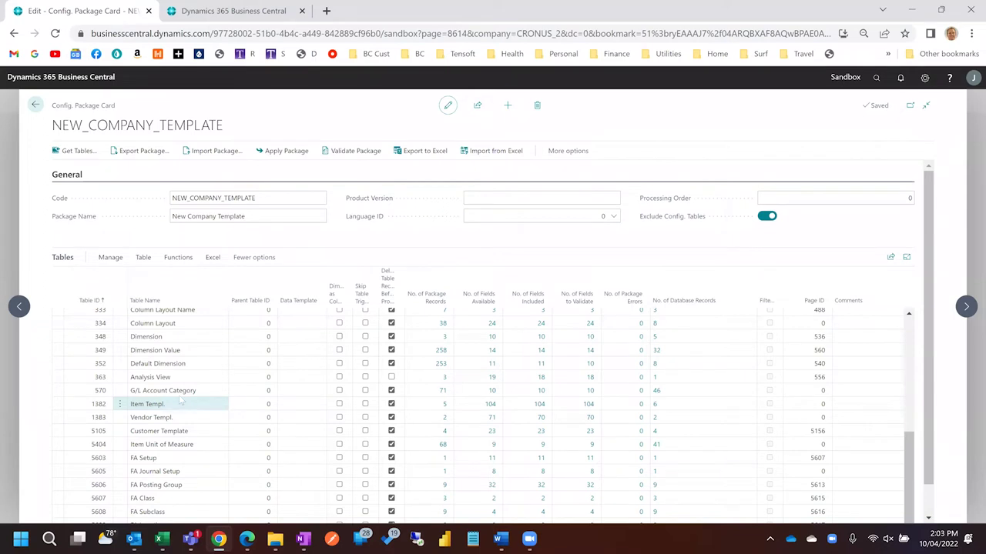
pyautogui.press('Up')
pyautogui.hotkey('ctrl', 'Home')
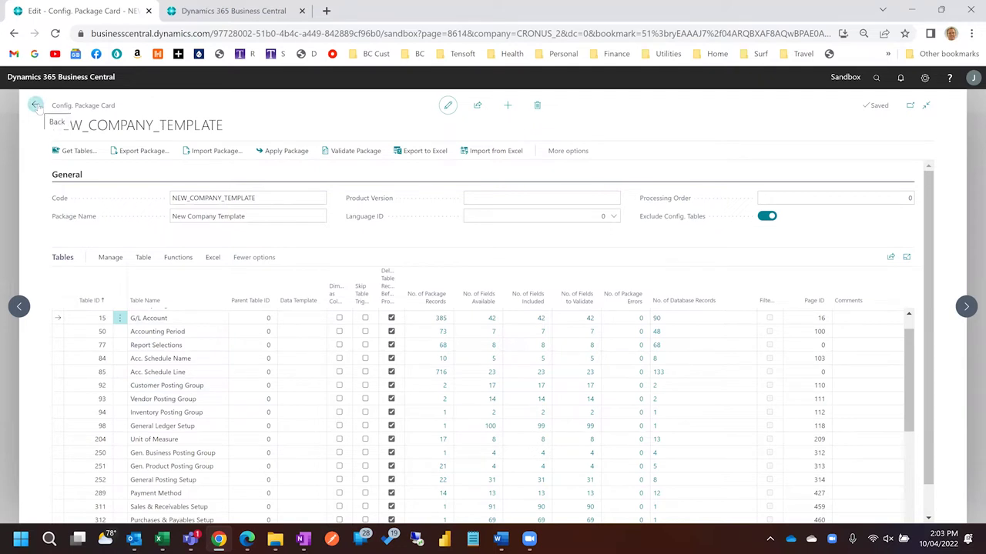
pyautogui.click(35, 105)
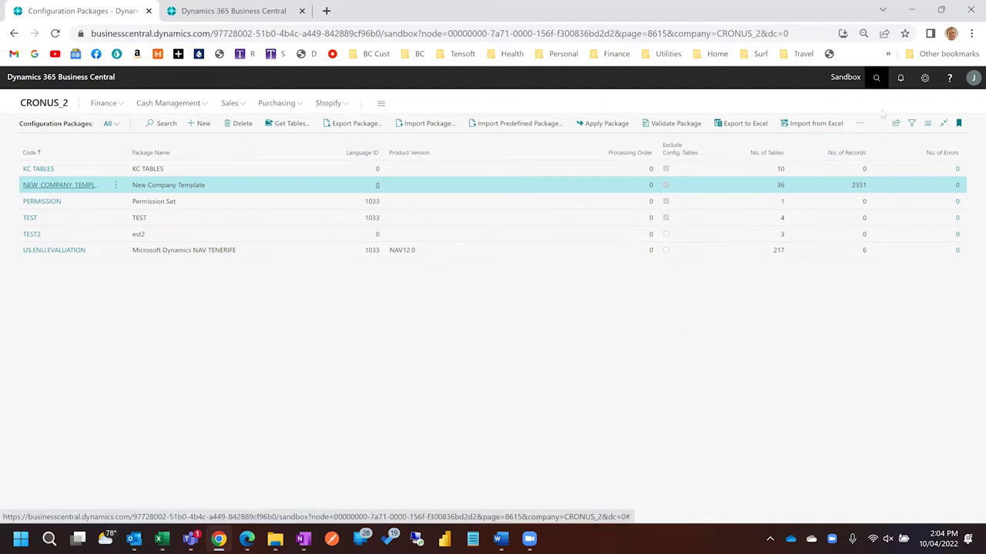
# - Search for "busi" and open the Business Units list
pyautogui.click(876, 77)
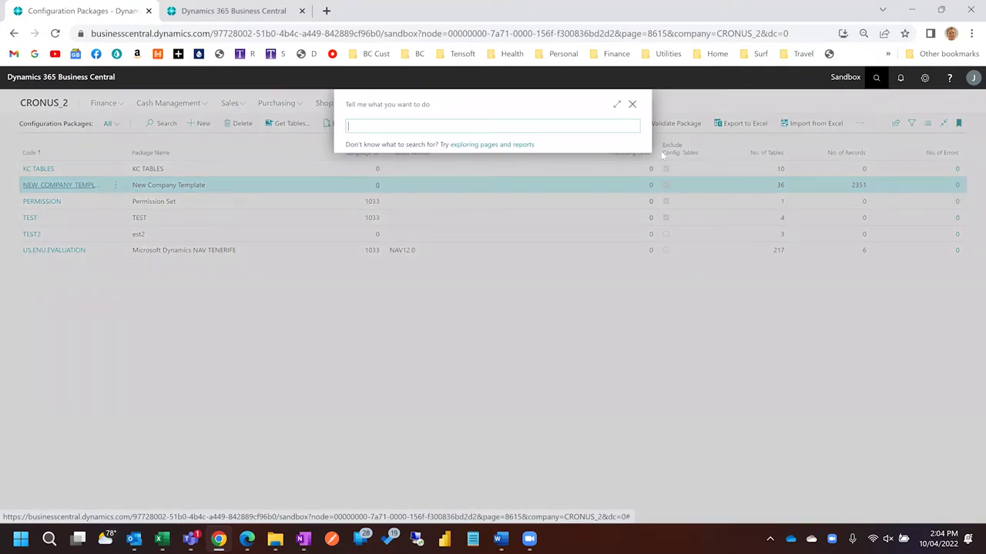
pyautogui.click(632, 105)
pyautogui.write('busi')
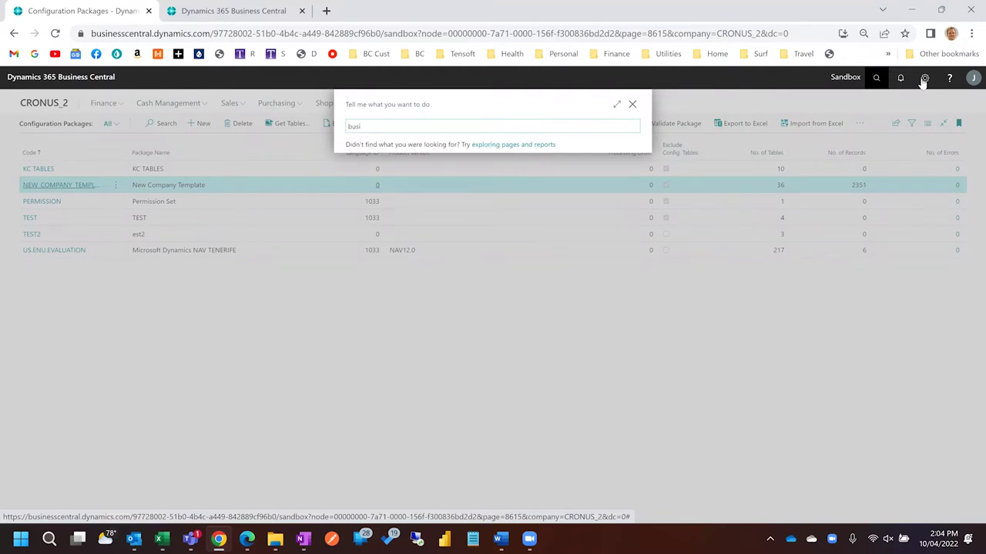
pyautogui.click(377, 176)
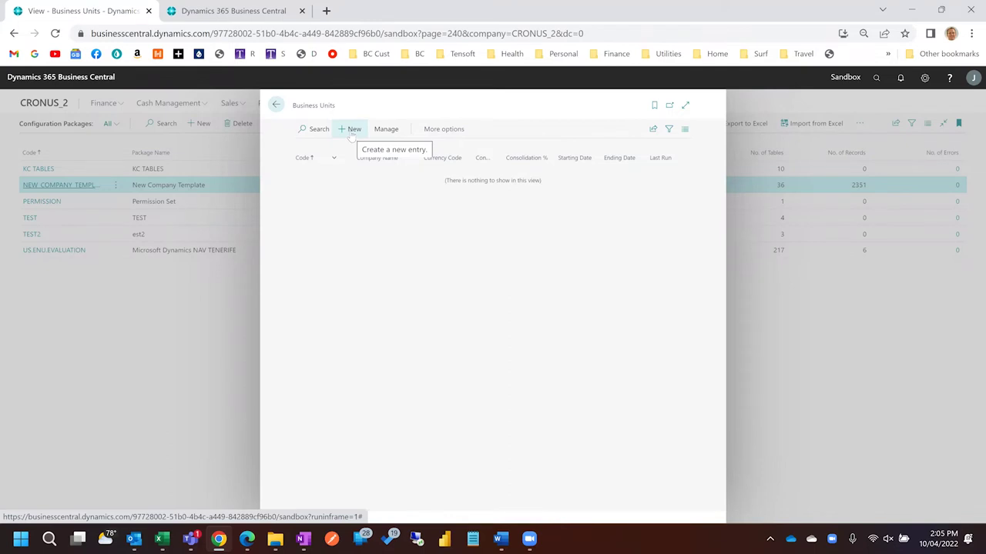
# - Create a business unit for the company ABC with ABC as both code and name
pyautogui.click(351, 131)
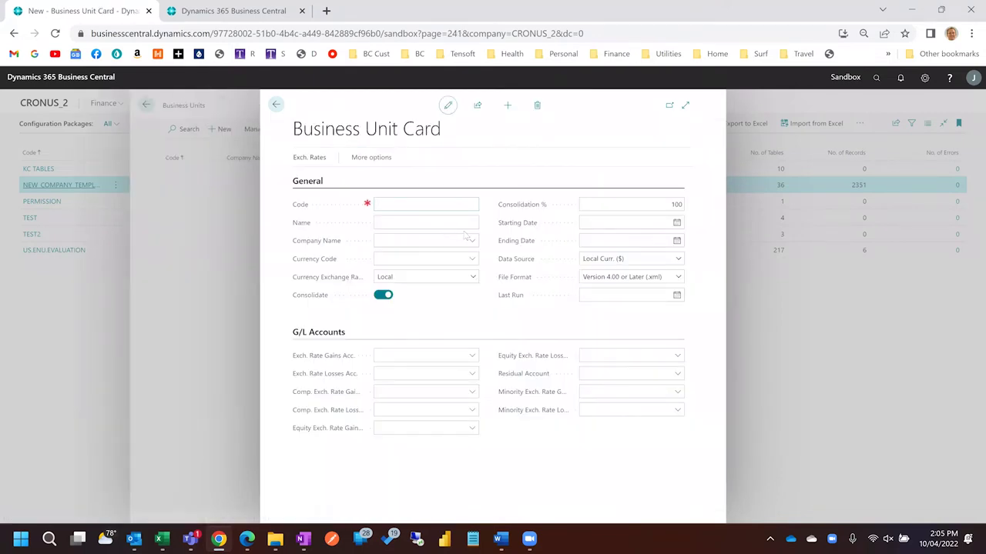
pyautogui.click(470, 241)
pyautogui.click(470, 241)
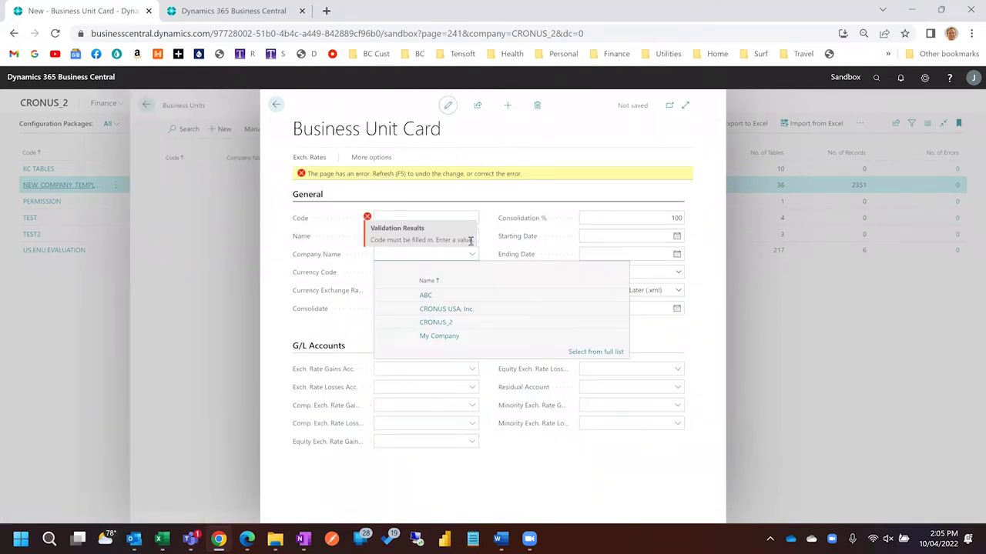
pyautogui.click(444, 296)
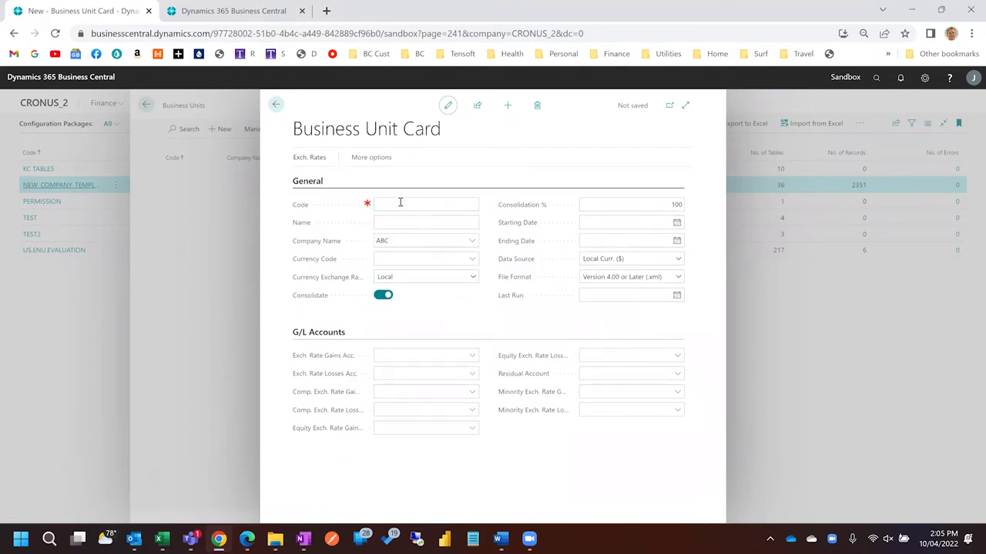
pyautogui.click(400, 202)
pyautogui.write('ABC')
pyautogui.press('Tab')
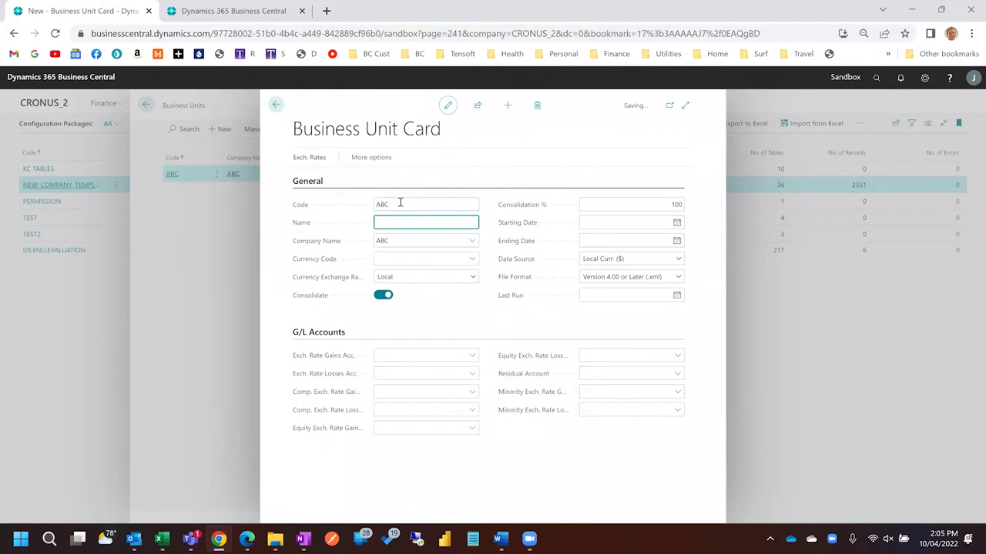
pyautogui.write('ABC')
# - Start another business unit card and assign My Company as its company name
pyautogui.click(505, 111)
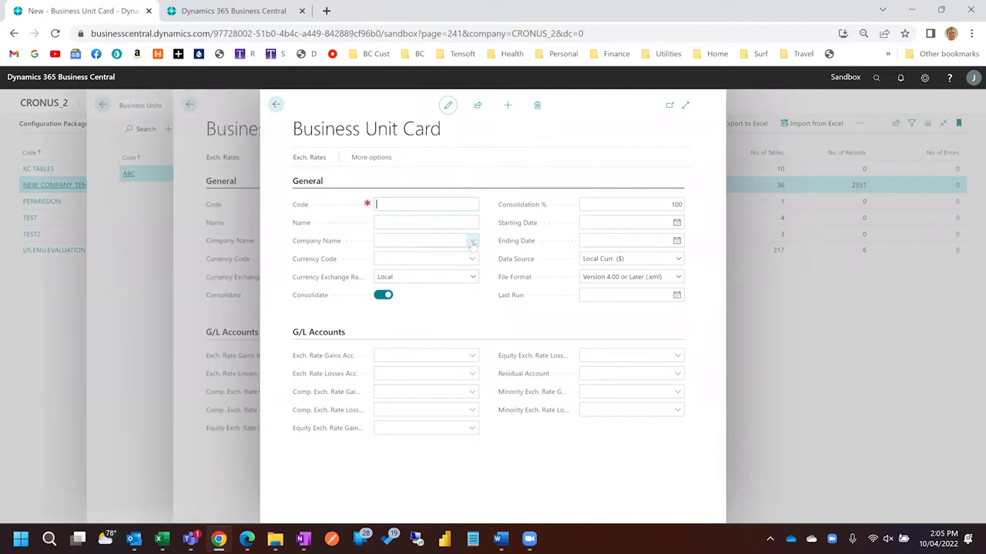
pyautogui.click(472, 241)
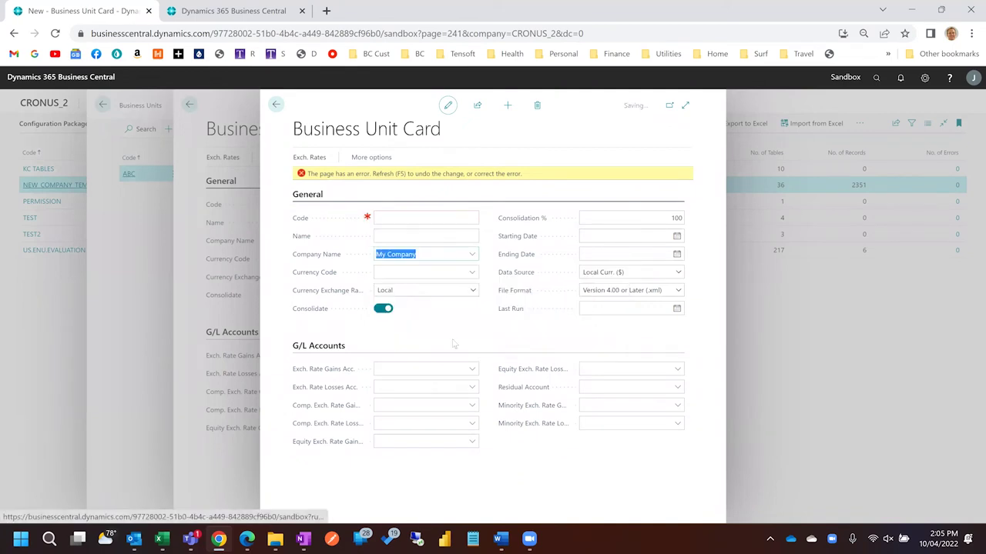
pyautogui.click(455, 337)
# - Give the second business unit the code MYCO and the name My Company
pyautogui.click(402, 207)
pyautogui.write('My Company')
pyautogui.press('BackSpace')
pyautogui.press('BackSpace')
pyautogui.press('BackSpace')
pyautogui.press('BackSpace')
pyautogui.press('BackSpace')
pyautogui.press('BackSpace')
pyautogui.press('BackSpace')
pyautogui.press('BackSpace')
pyautogui.write('Comp')
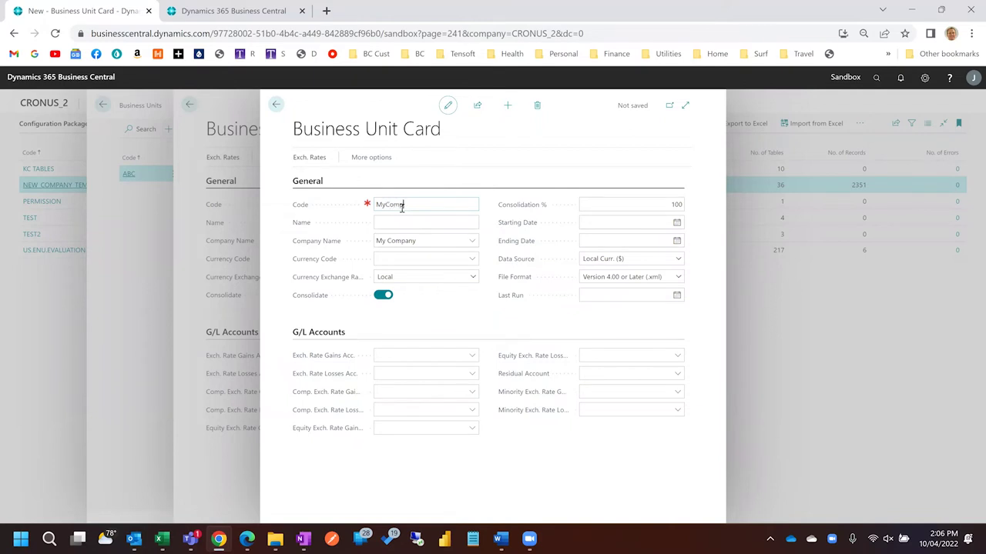
pyautogui.press('BackSpace')
pyautogui.press('BackSpace')
pyautogui.press('Tab')
pyautogui.write('My Company')
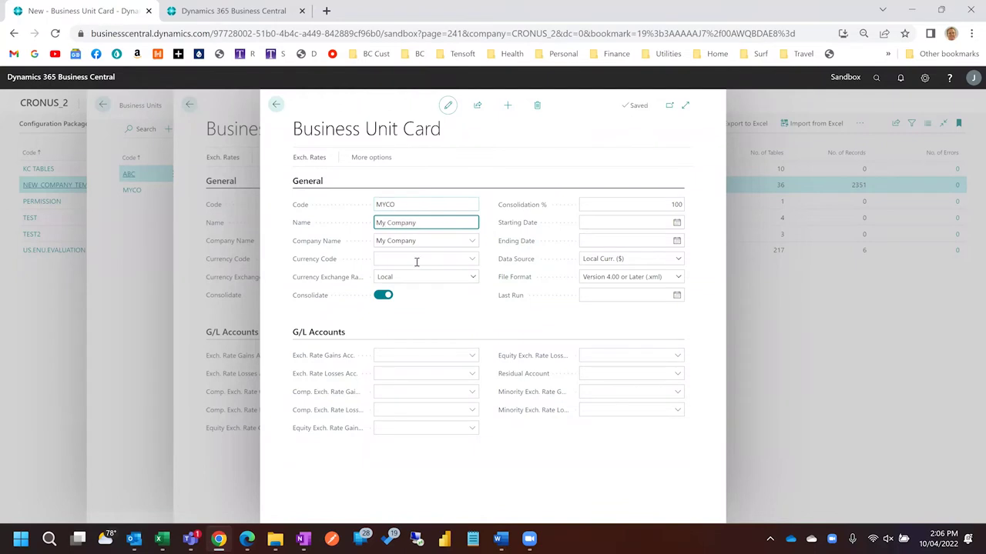
# - Search for "gen led set", open General Ledger Setup to check the LCY Code, and return to the business unit card
pyautogui.click(454, 315)
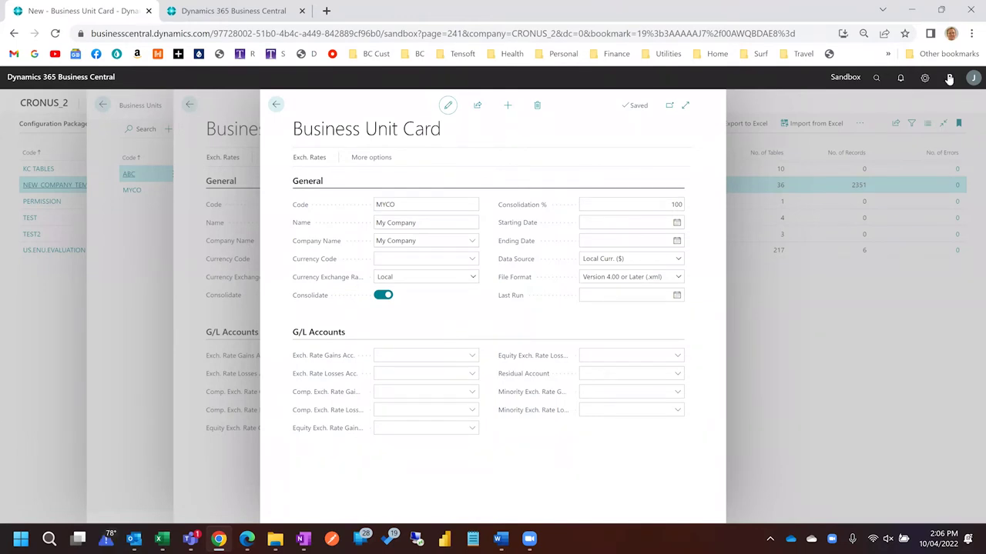
pyautogui.hotkey('alt', 'q')
pyautogui.write('gen led set')
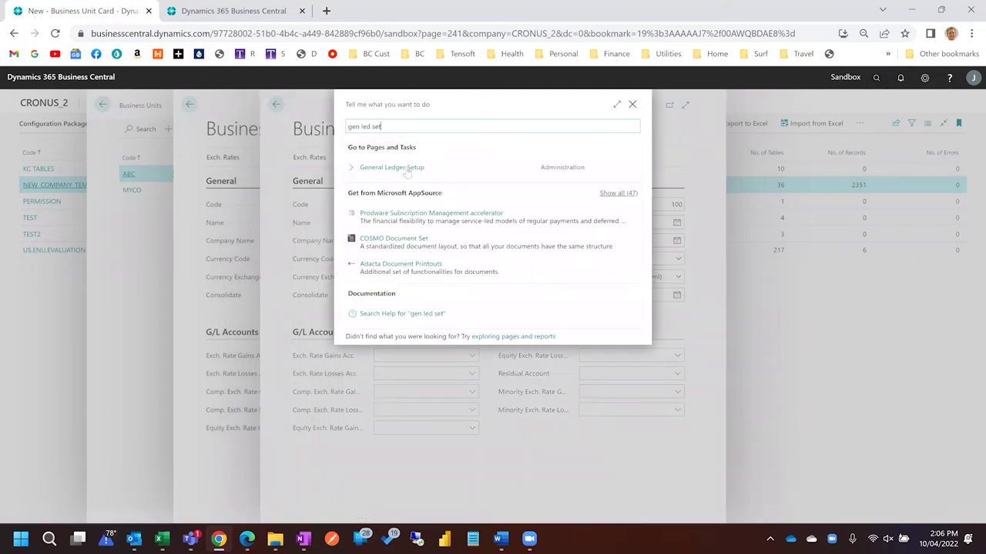
pyautogui.click(407, 168)
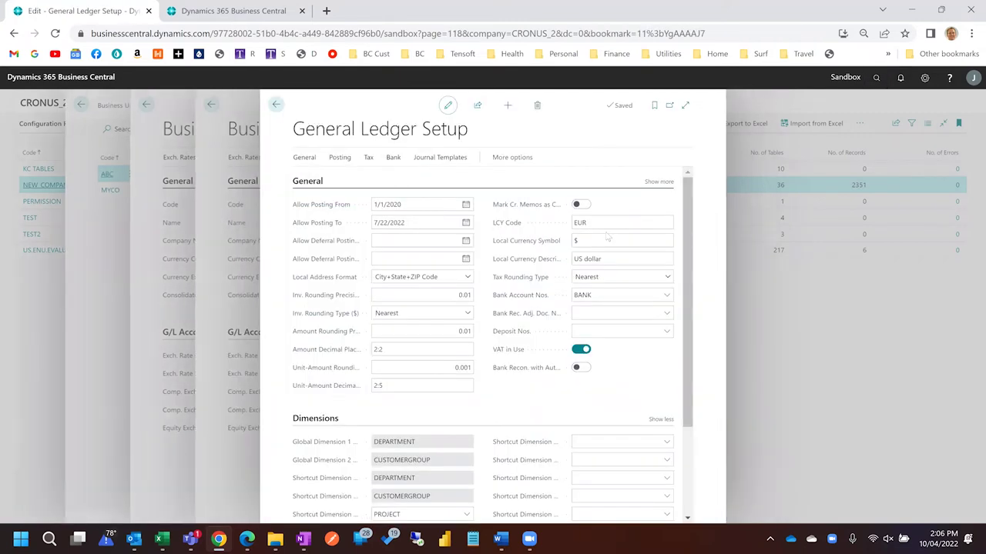
pyautogui.click(606, 223)
pyautogui.click(277, 104)
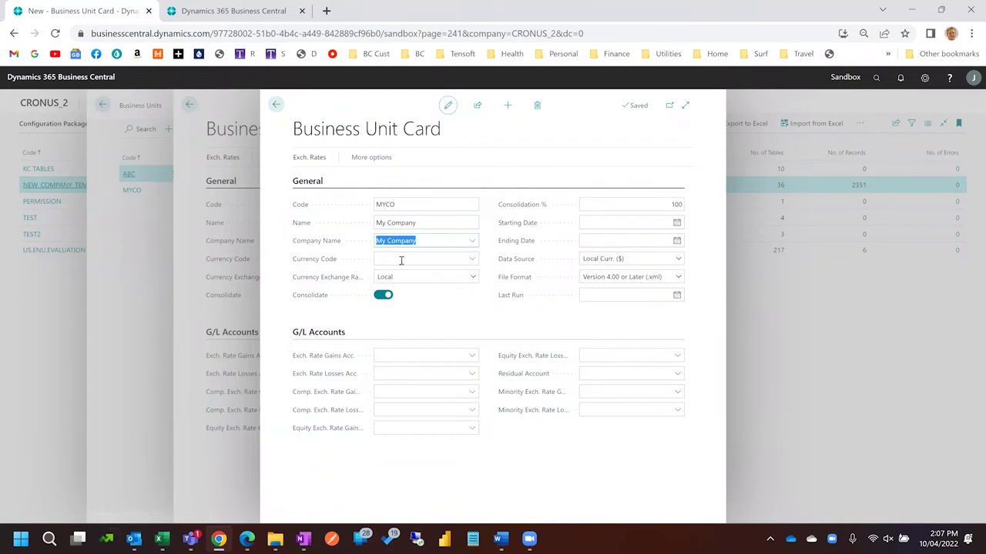
# - View the available currency codes on the My Company business unit card without choosing one, and return to the Business Units list
pyautogui.click(401, 258)
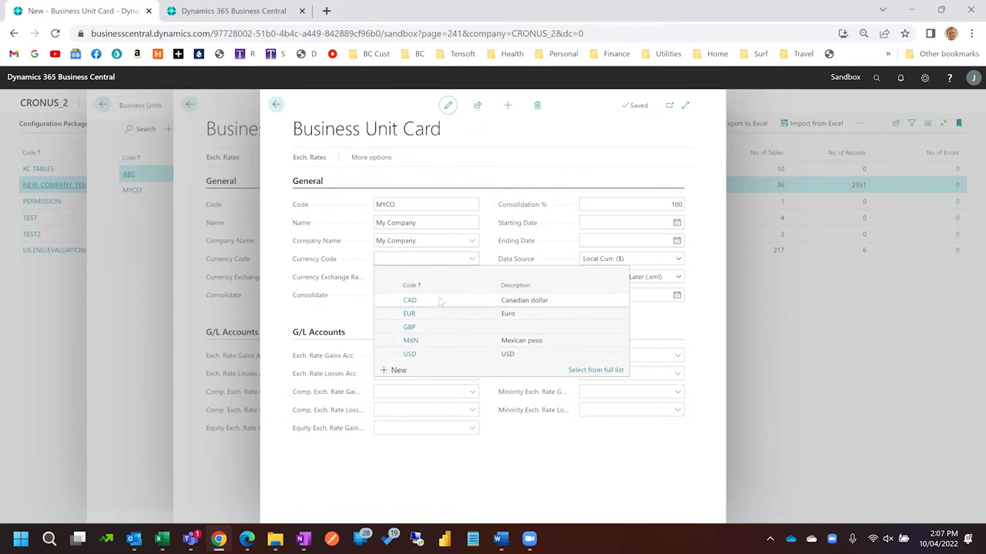
pyautogui.click(657, 327)
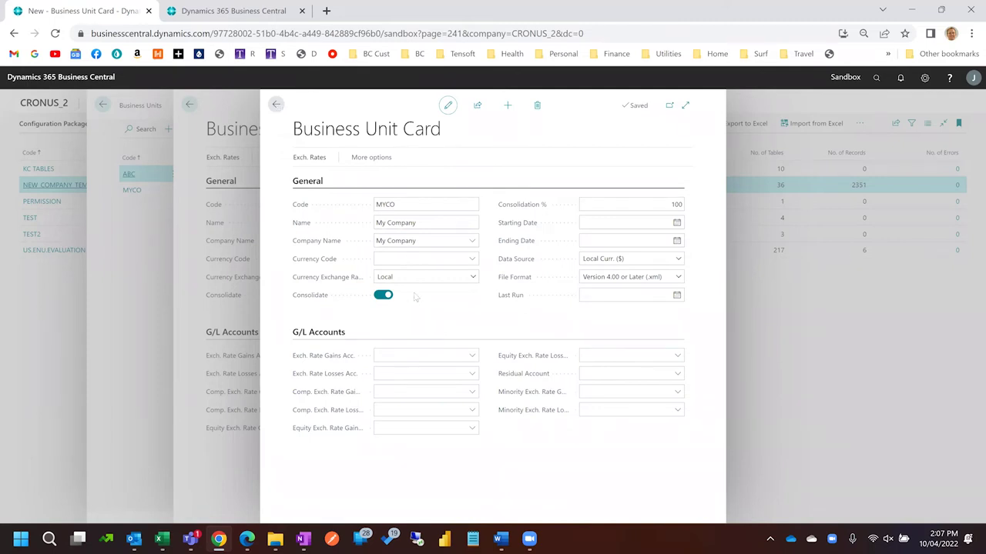
pyautogui.click(276, 104)
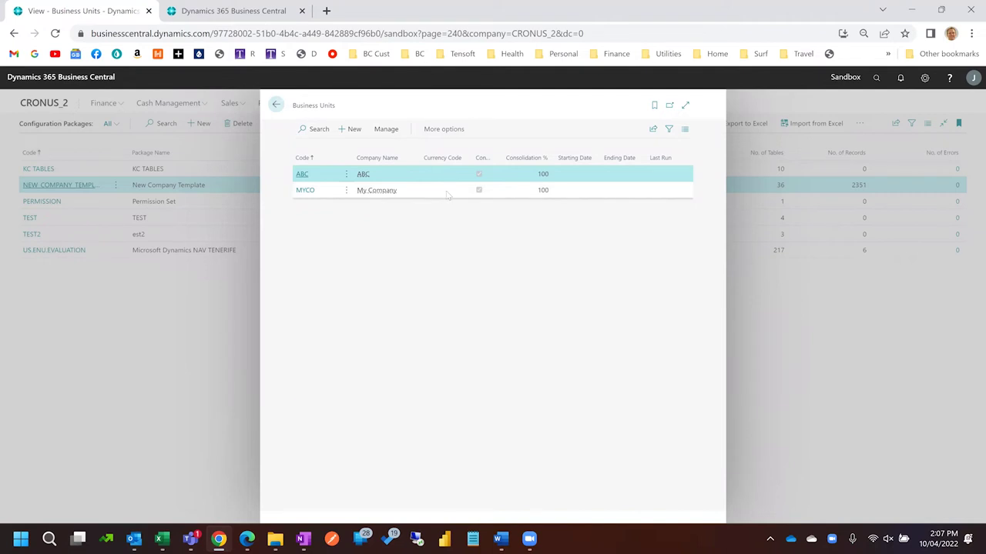
# - Review the consolidation functions for business units and view the manual average exchange rate settings for ABC without changing them
pyautogui.click(436, 131)
pyautogui.click(435, 131)
pyautogui.click(325, 149)
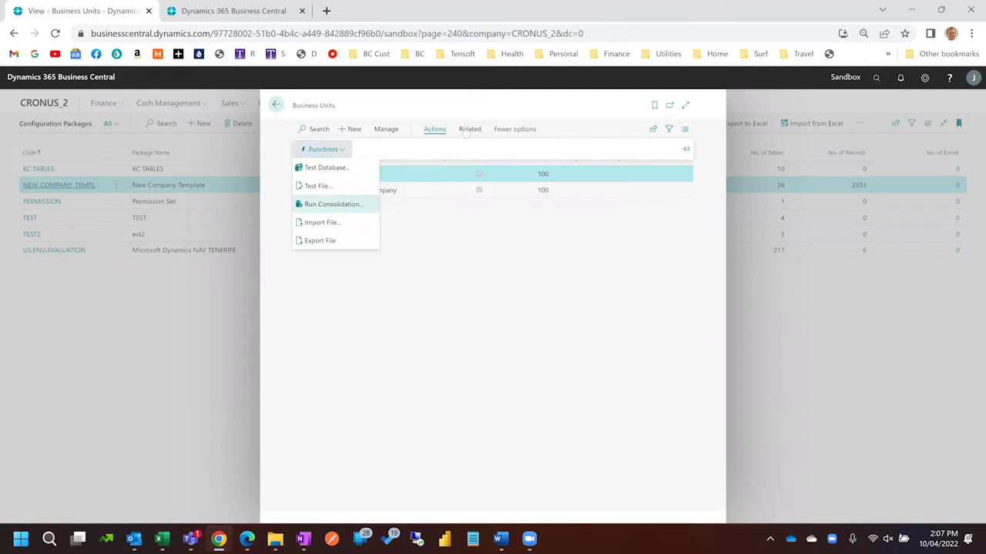
pyautogui.click(472, 130)
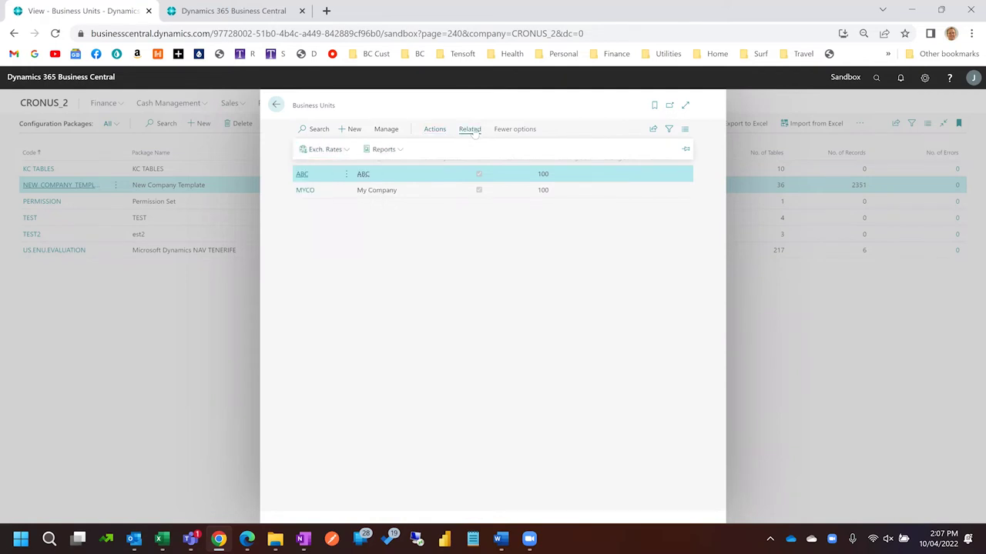
pyautogui.click(328, 149)
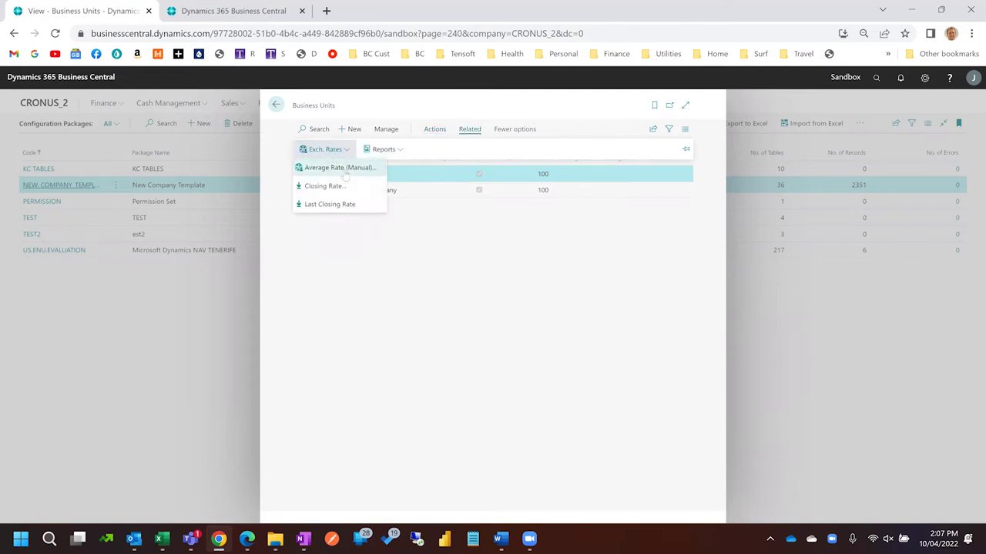
pyautogui.click(343, 170)
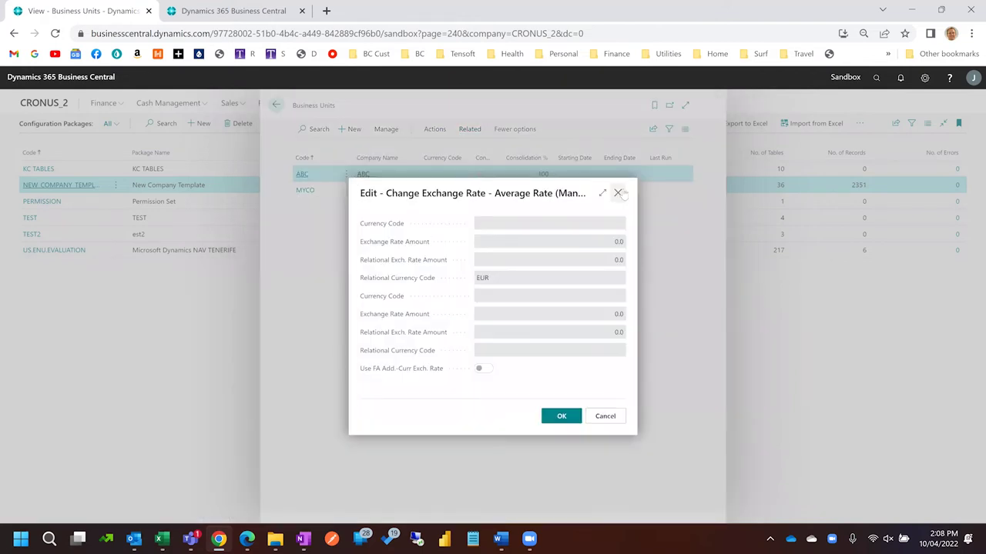
pyautogui.click(618, 193)
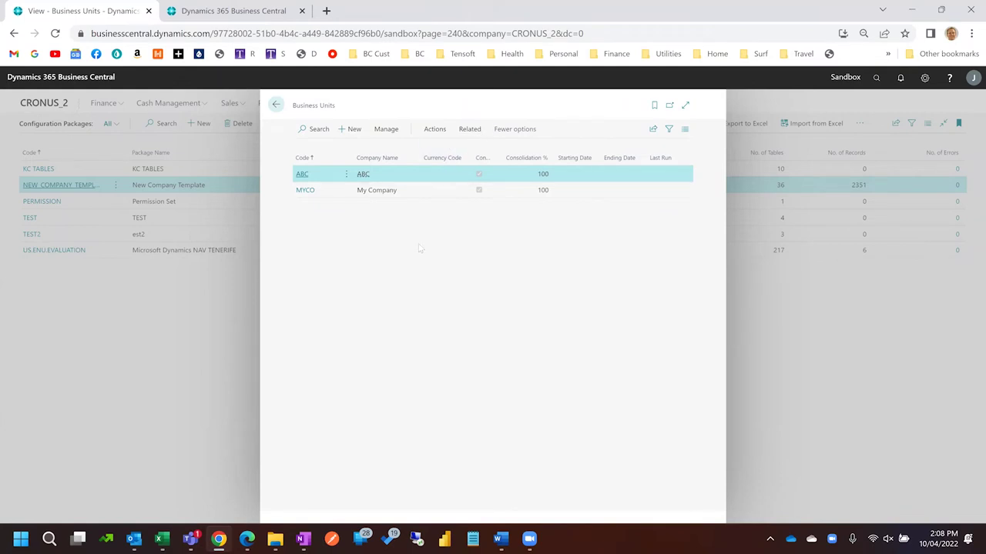
# - Search for "curren", open the Currencies list to review the exchange rates, and return to Business Units
pyautogui.click(878, 90)
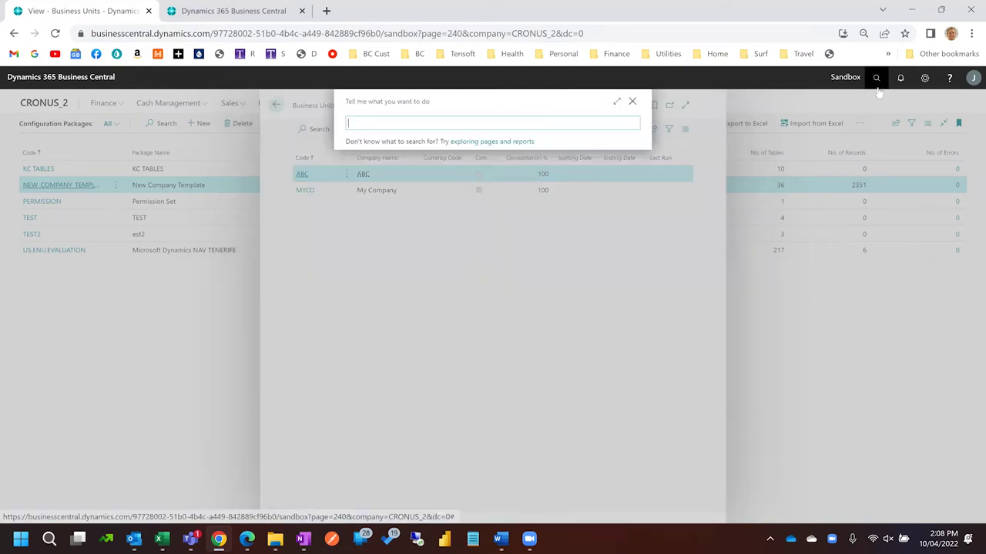
pyautogui.write('curren')
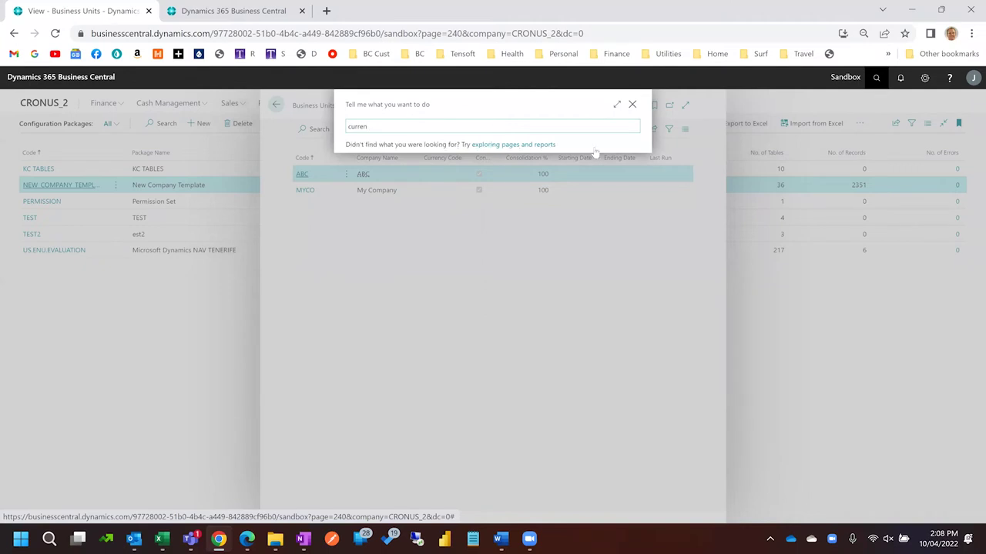
pyautogui.click(359, 221)
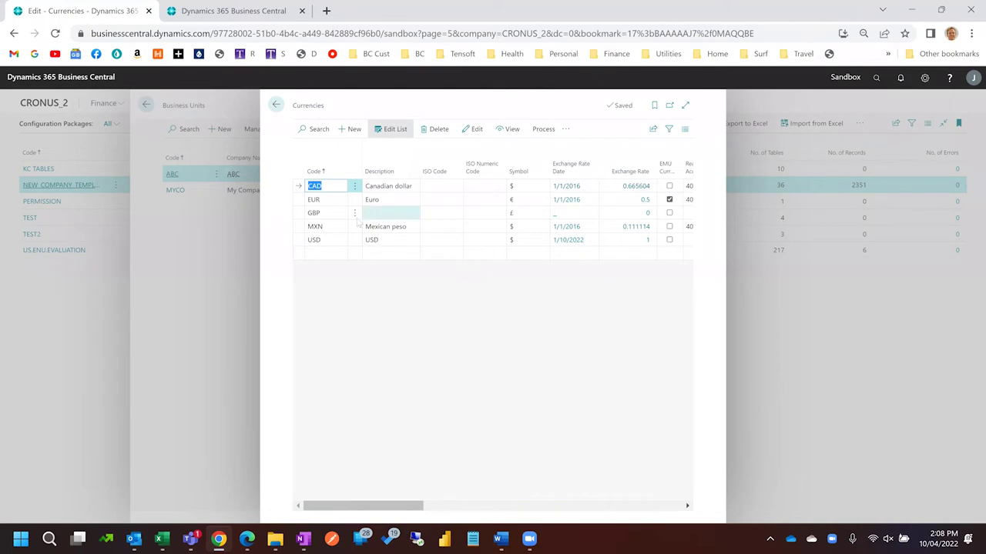
pyautogui.click(276, 105)
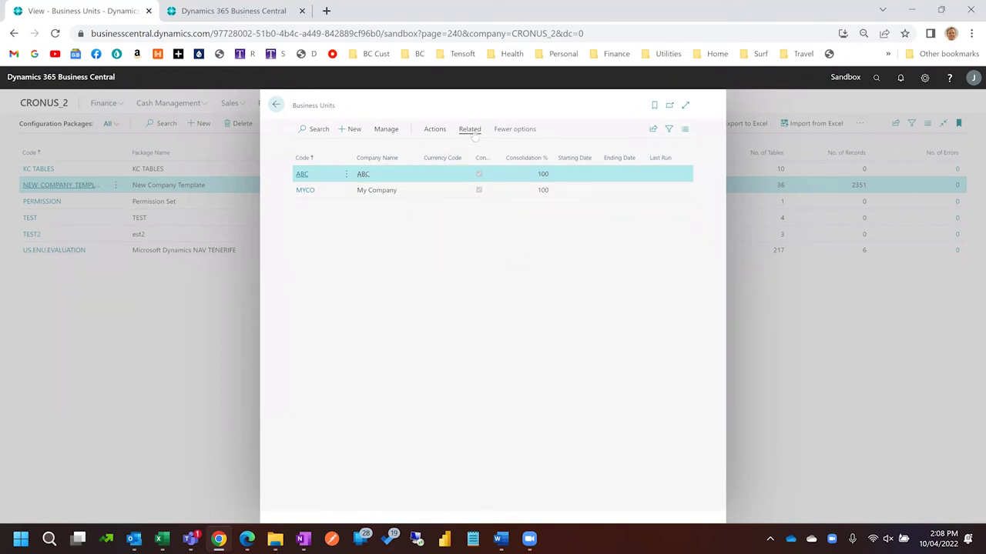
# - Open the Run Consolidation function from the Business Units list, and go back to the Configuration Packages page
pyautogui.click(471, 130)
pyautogui.click(435, 130)
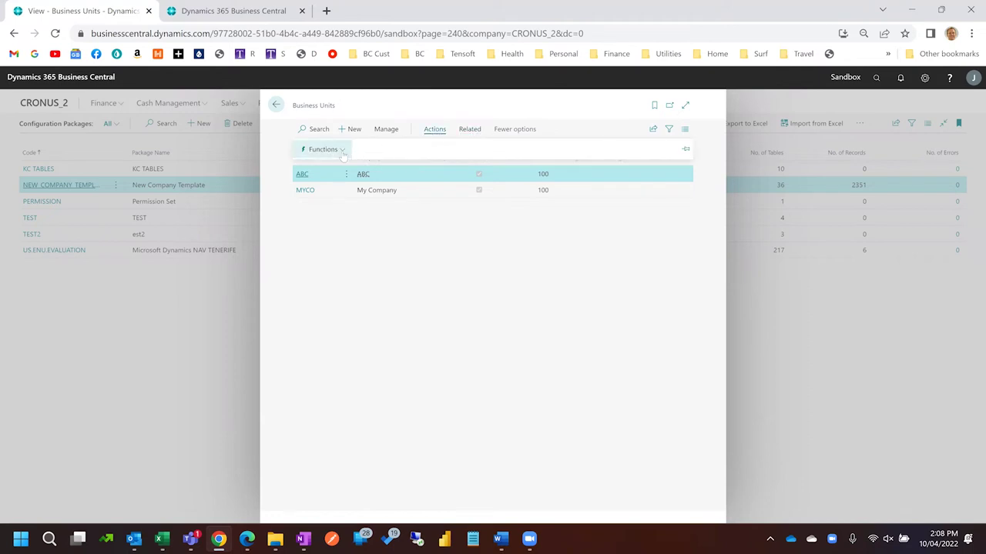
pyautogui.click(342, 151)
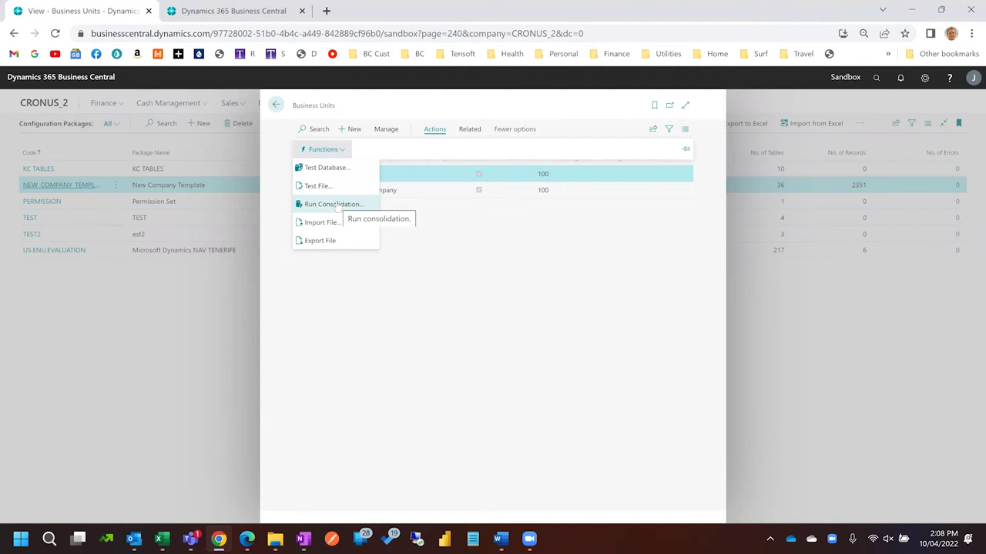
pyautogui.click(336, 205)
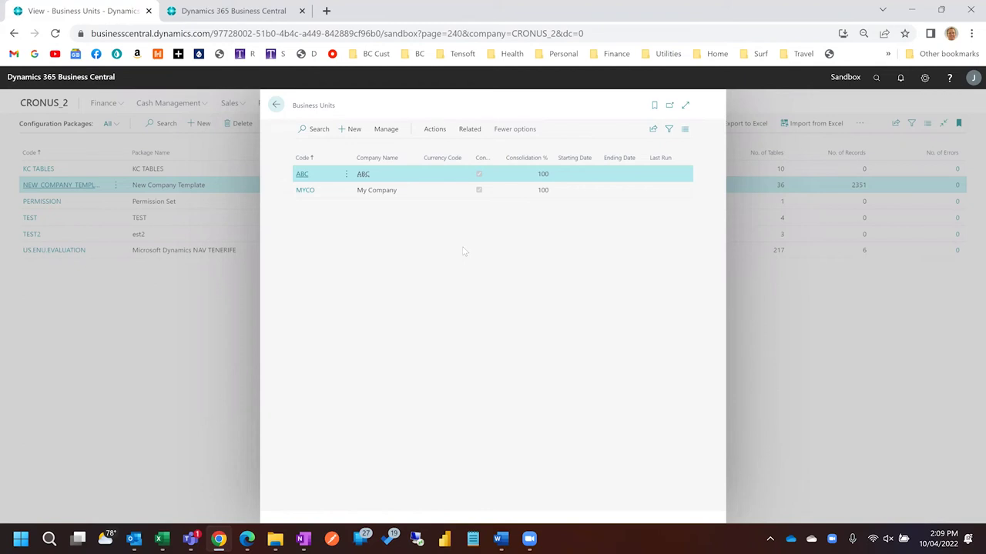
pyautogui.press('Escape')
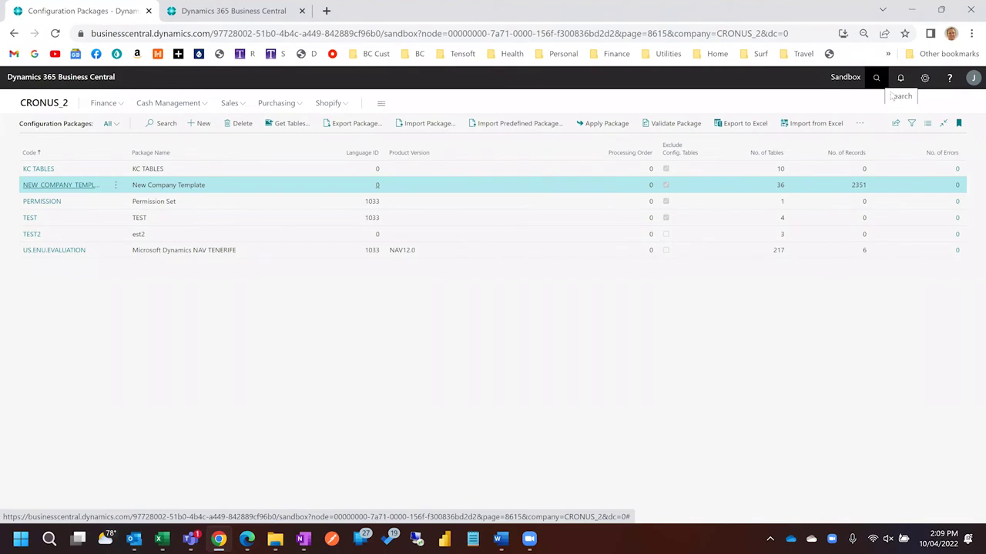
# - Search for "consol trail" to look over the consolidated trial balance reports, and close the search
pyautogui.click(886, 86)
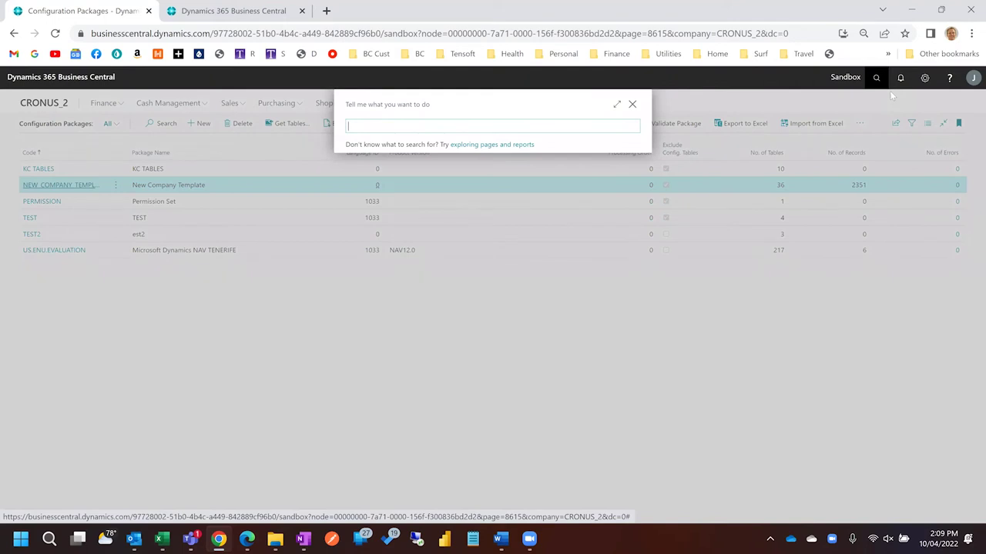
pyautogui.write('consol trail')
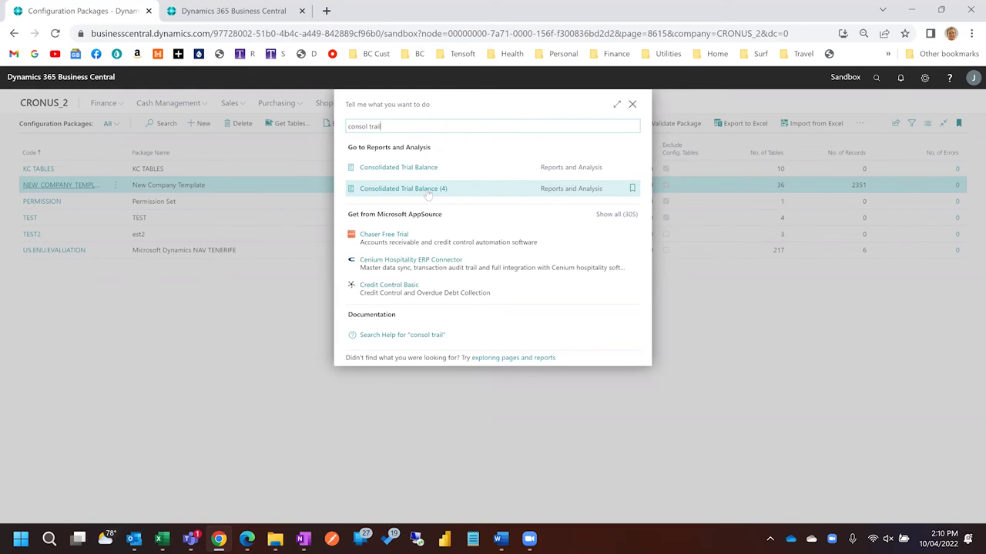
pyautogui.click(632, 104)
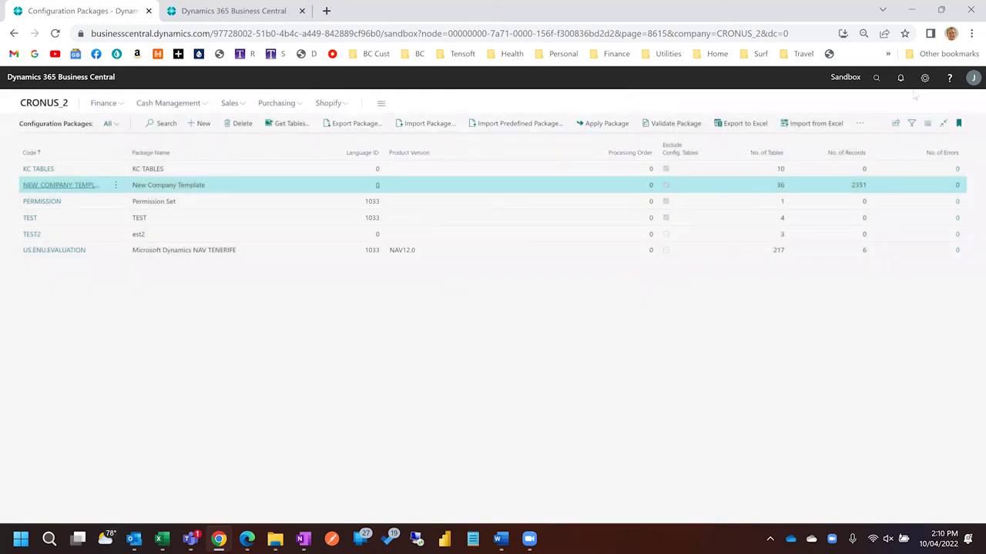
# - Open the M-BALANCE column layout for personalization and add the Business Unit Totaling and Department Code Totaling fields before Formula
pyautogui.hotkey('alt', 'q')
pyautogui.write('acp')
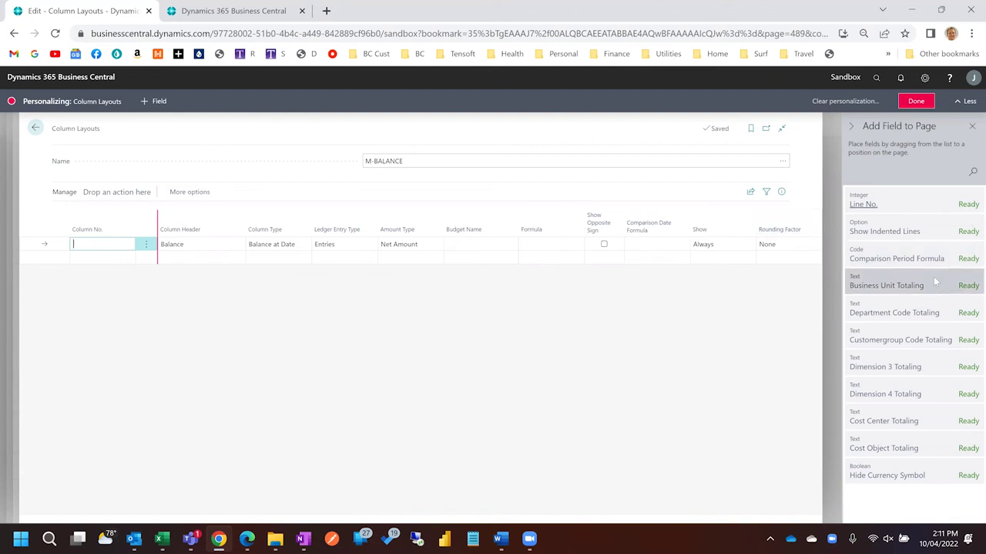
pyautogui.moveTo(935, 283)
pyautogui.mouseDown()
pyautogui.moveTo(631, 235)
pyautogui.moveTo(530, 238)
pyautogui.mouseUp()
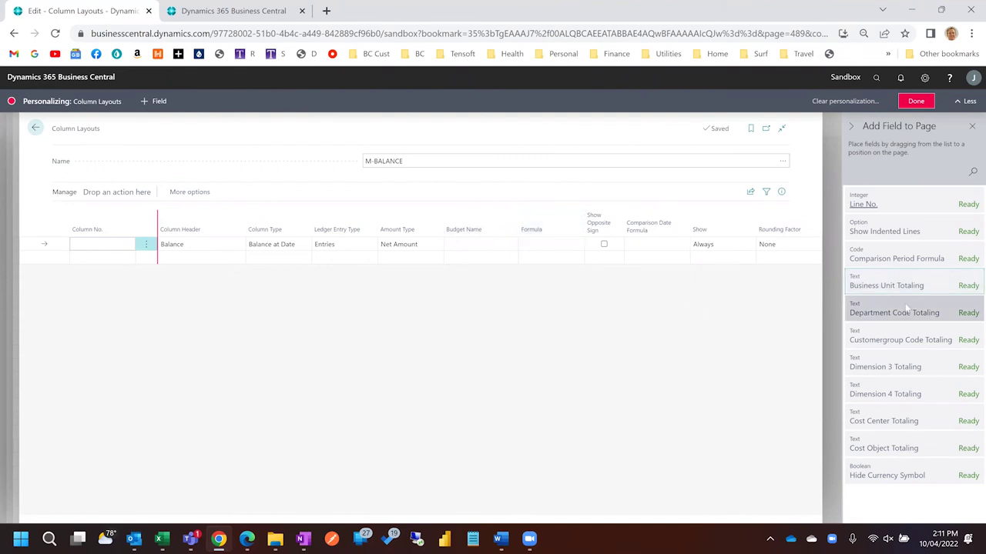
pyautogui.moveTo(905, 313)
pyautogui.mouseDown()
pyautogui.moveTo(543, 241)
pyautogui.moveTo(556, 240)
pyautogui.mouseUp()
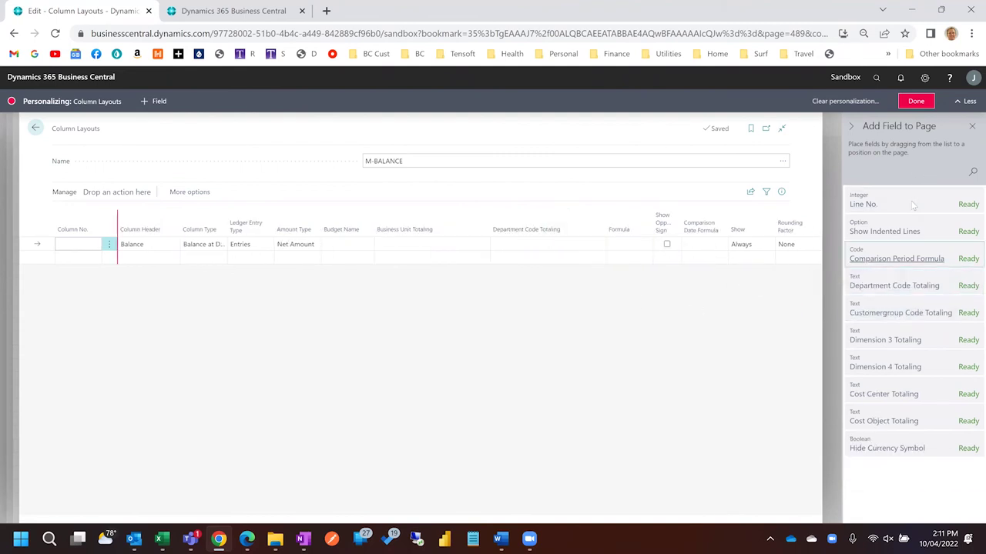
# - Set Business Unit Totaling to ABC on the first column layout line and to MYCO on the second
pyautogui.click(453, 243)
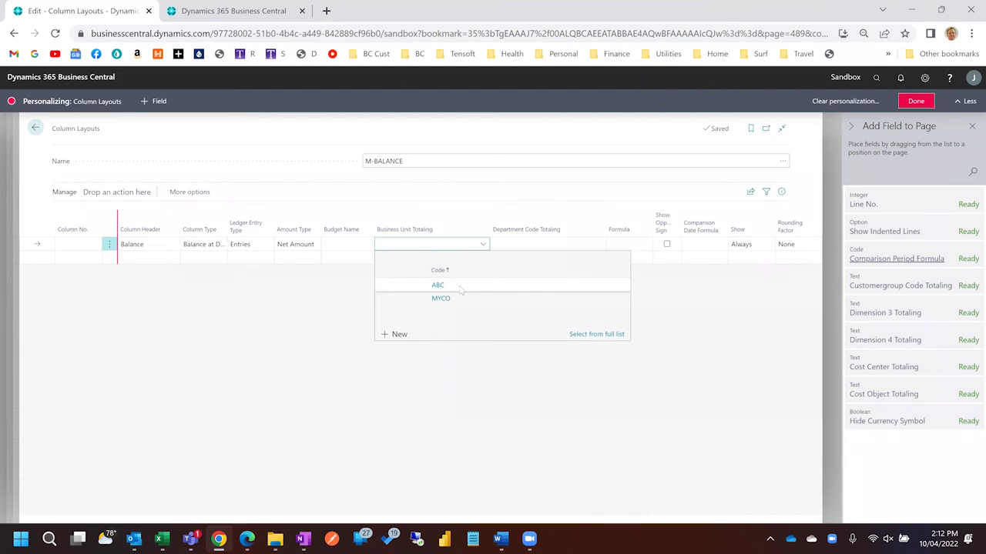
pyautogui.click(437, 285)
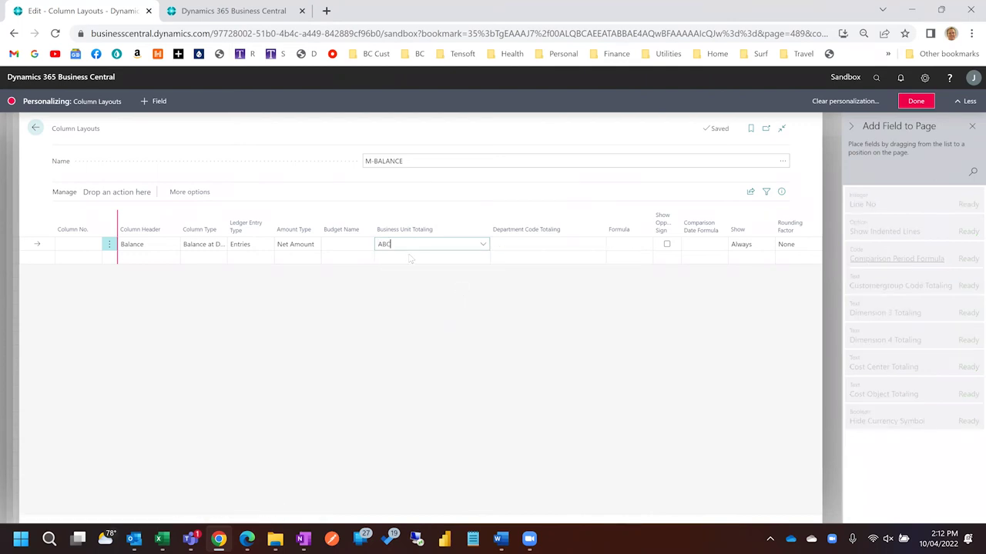
pyautogui.click(407, 257)
pyautogui.click(441, 312)
pyautogui.click(403, 271)
# - Give the three column layout lines the column headers ABC Co, My Company and Consolidated
pyautogui.click(138, 245)
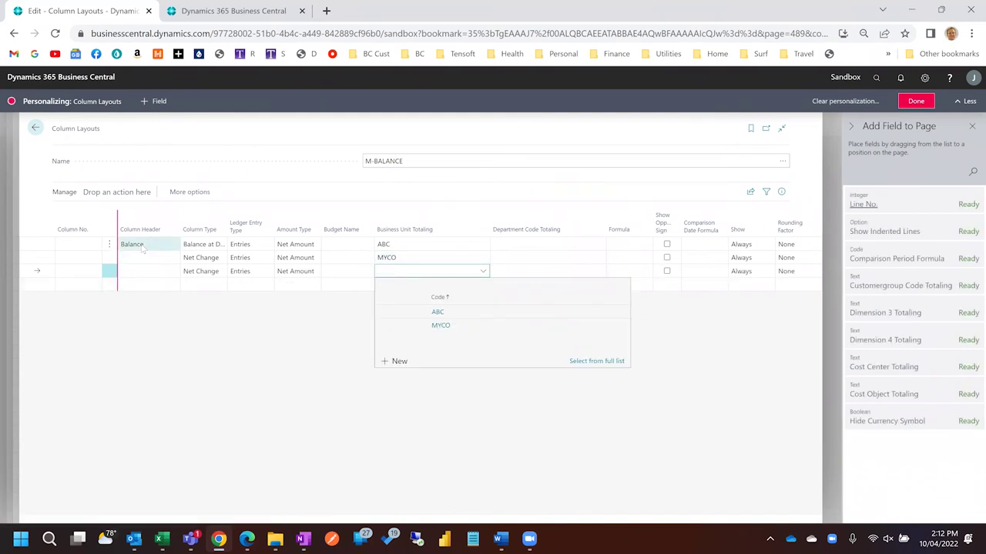
pyautogui.write('ABC Co')
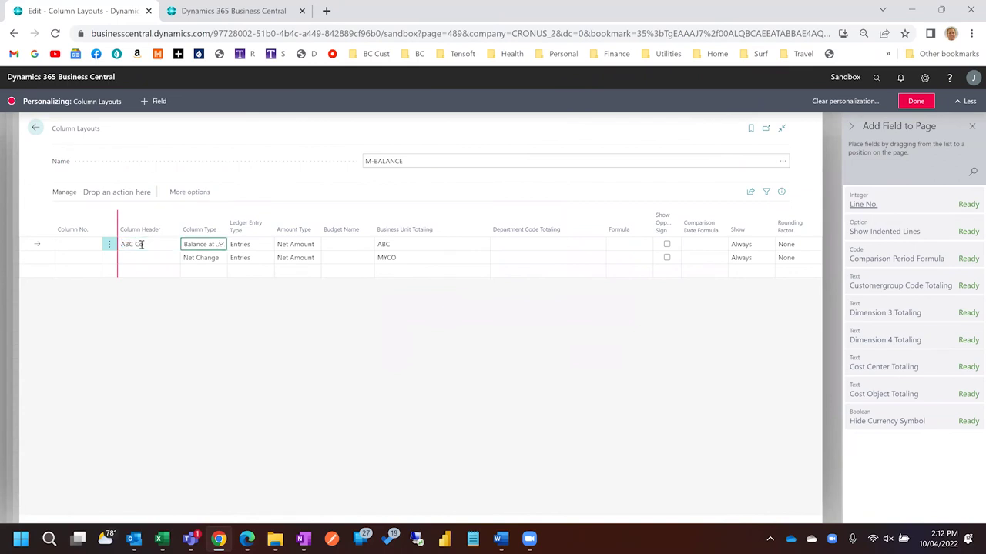
pyautogui.click(138, 260)
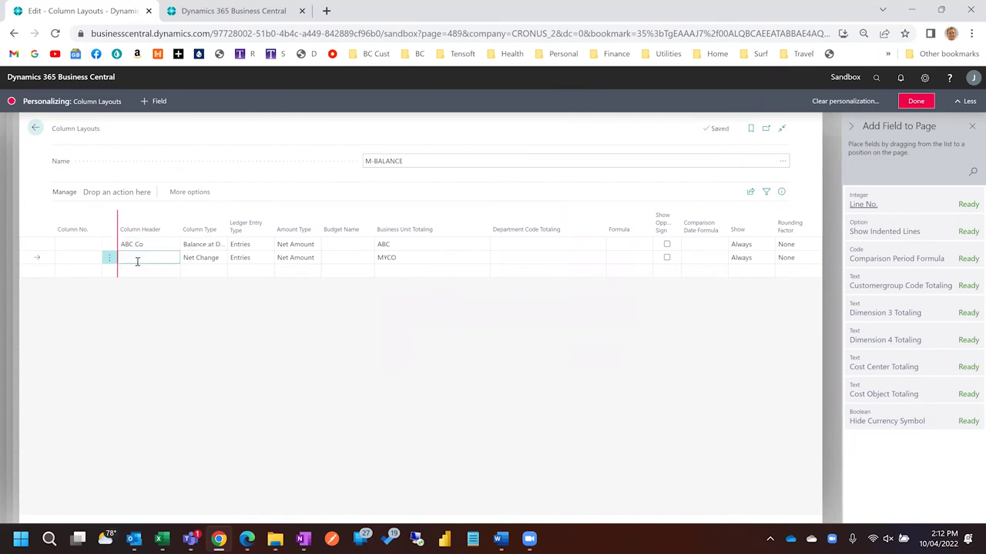
pyautogui.write('My Company')
pyautogui.click(134, 272)
pyautogui.write('Consolidated')
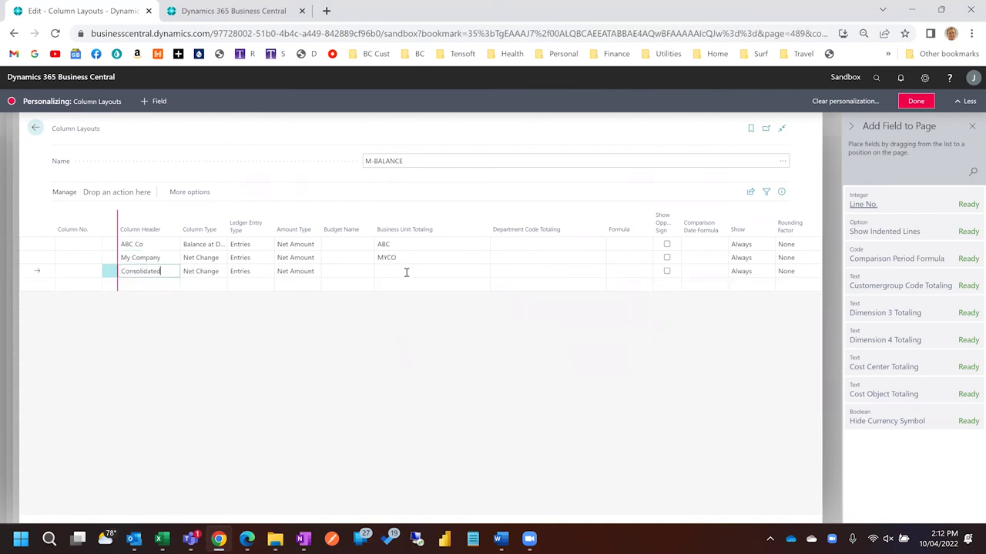
# - Set the ABC Co line's column type to Net Change and leave the Consolidated line's Business Unit Totaling blank
pyautogui.click(220, 244)
pyautogui.click(220, 244)
pyautogui.click(203, 264)
pyautogui.click(423, 271)
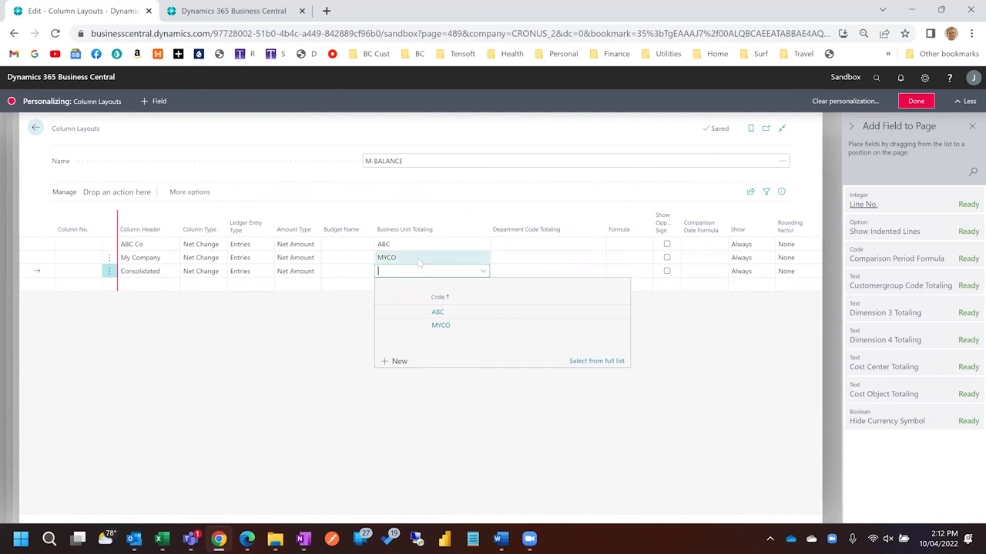
pyautogui.click(418, 258)
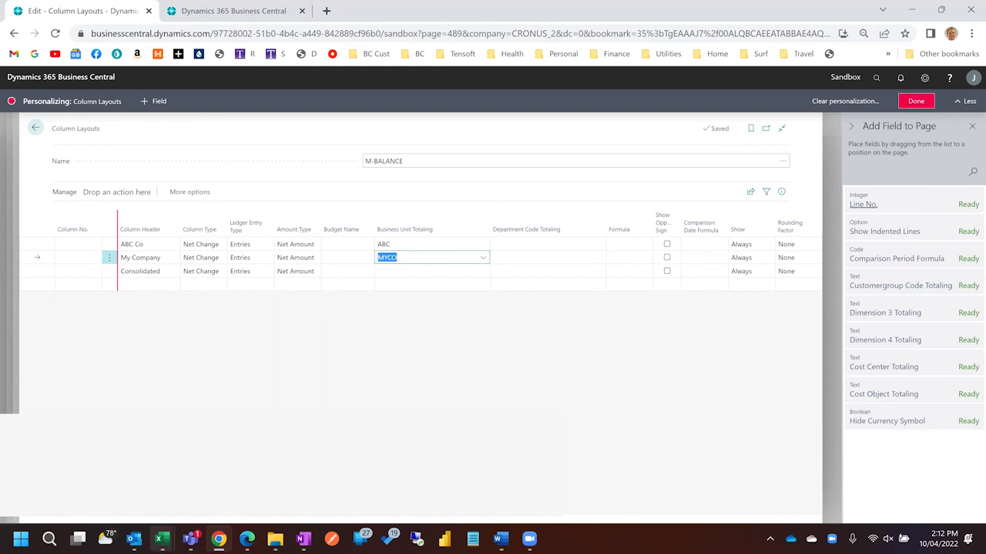
# - Switch to the Excel workbook BC Odata Aging.xlsx to view its Setup sheet
pyautogui.hotkey('alt', 'Tab')
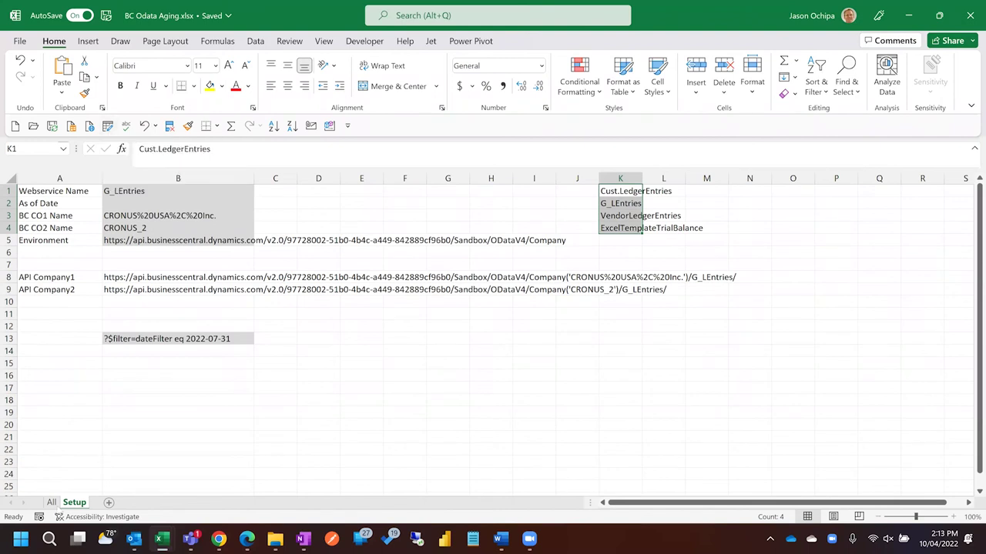
# - Look at the ledger entry table on the All sheet and select the Webservice Name value on the Setup sheet
pyautogui.hotkey('ctrl', 'pageup')
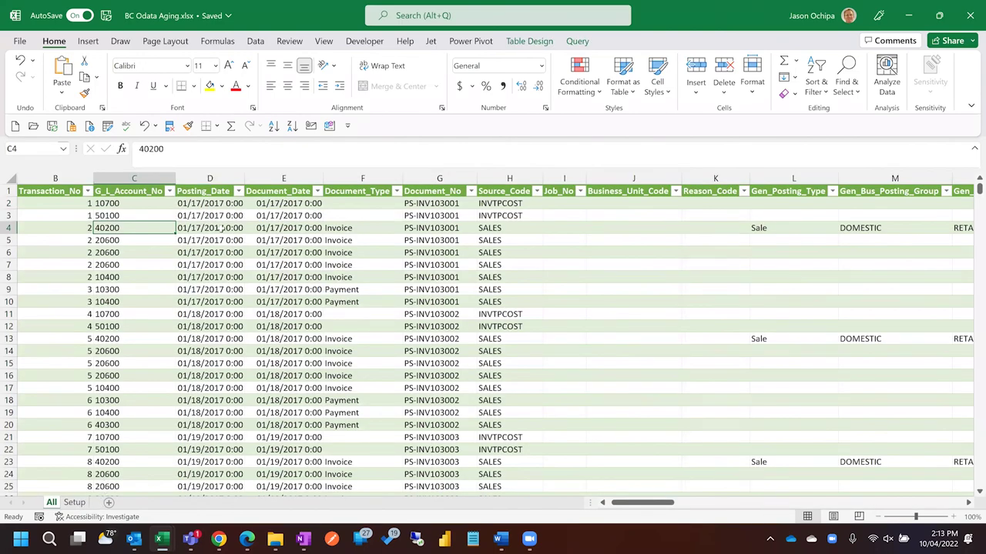
pyautogui.hotkey('ctrl', 'pagedown')
pyautogui.click(211, 194)
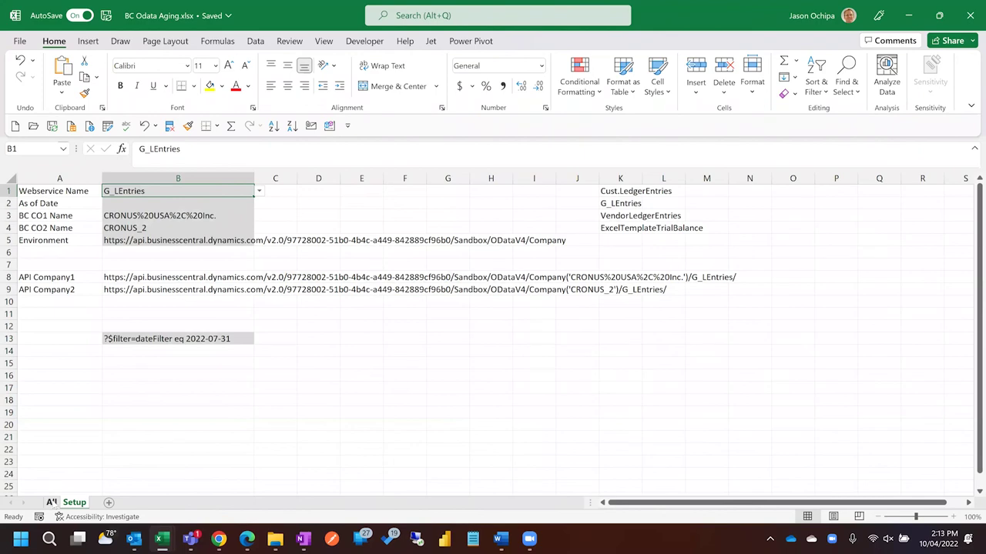
# - Check which companies the CO column of the All sheet's table offers for filtering, leaving the filter unchanged
pyautogui.click(52, 502)
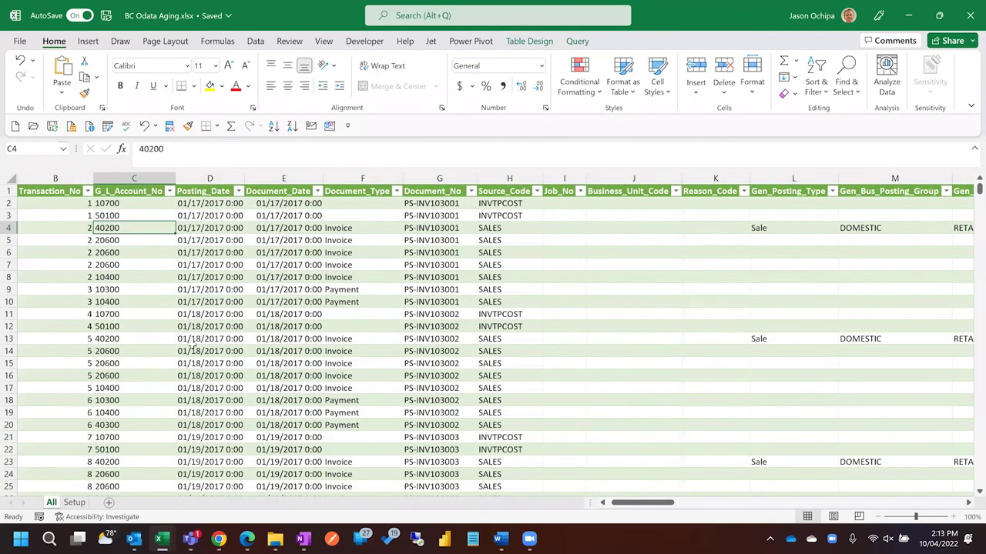
pyautogui.hscroll(10, 289, 325)
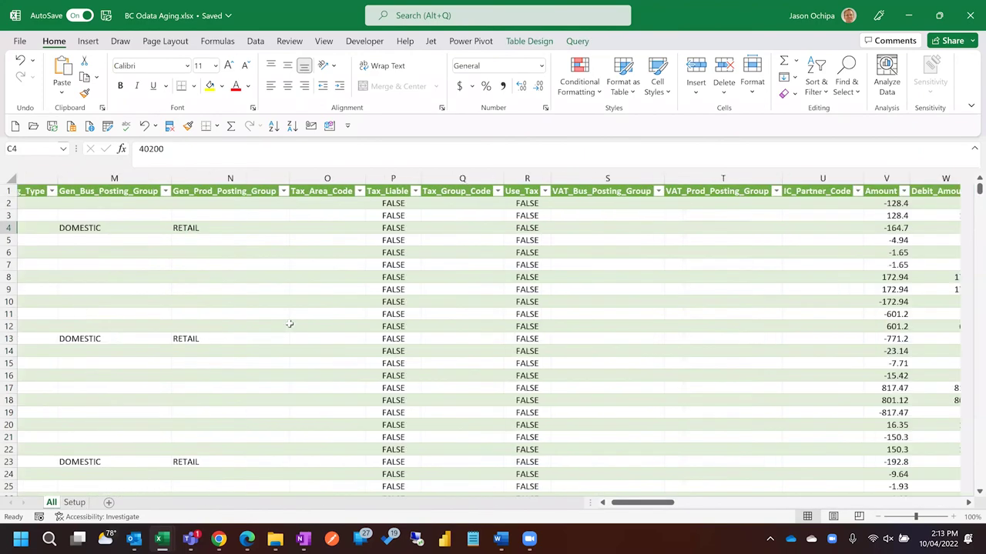
pyautogui.hscroll(3, 288, 325)
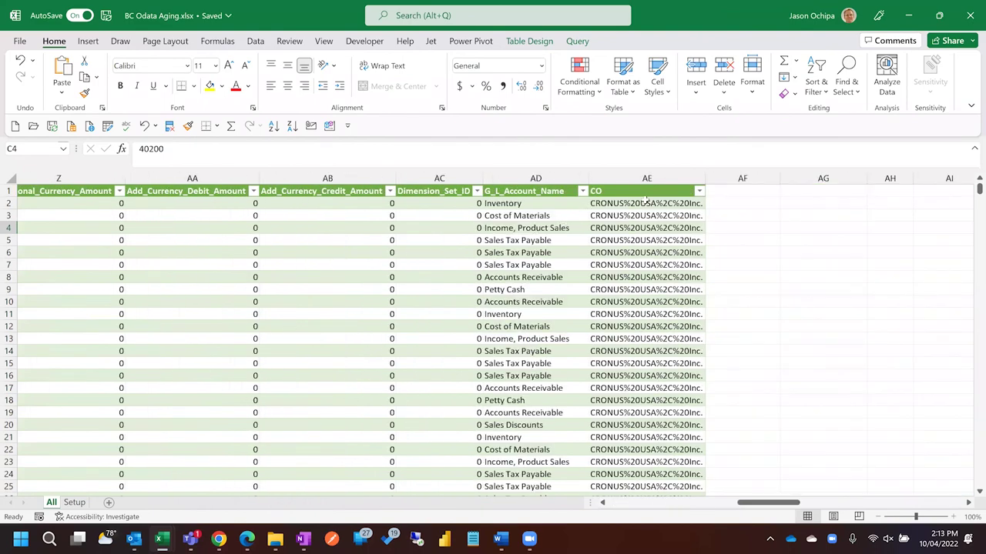
pyautogui.click(699, 191)
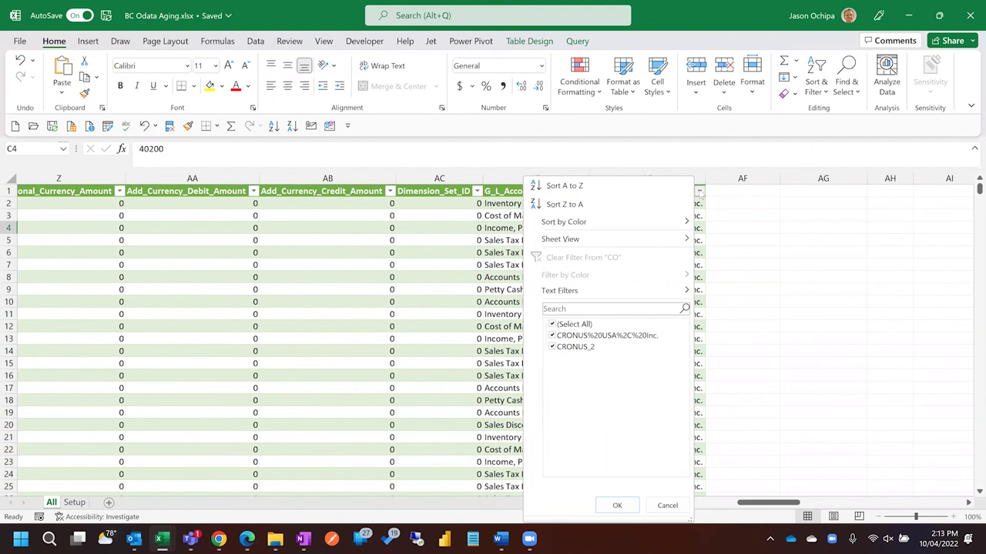
pyautogui.click(698, 191)
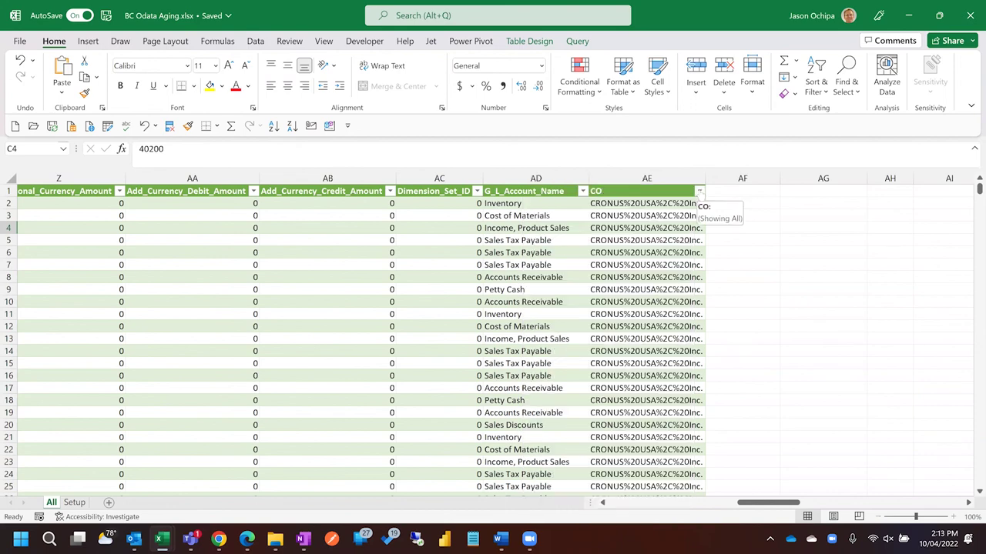